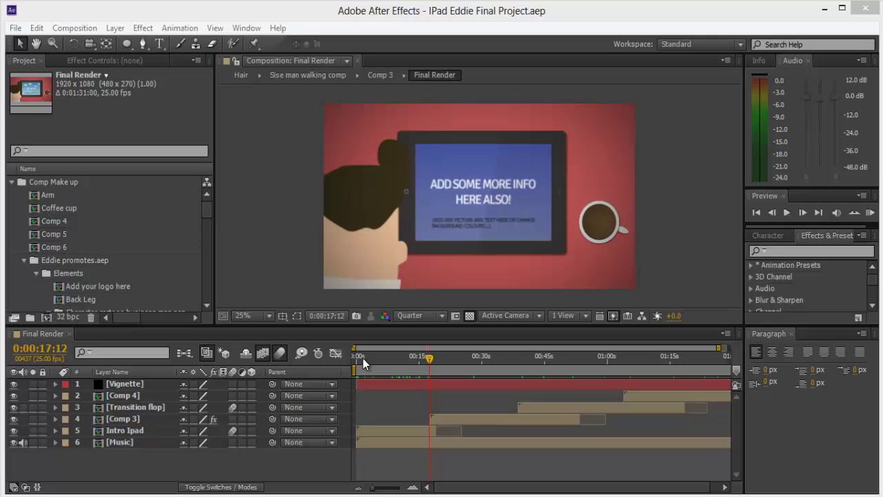
Scrub Final Render to 0:00:15:20 and select the Ellipse tool
{"action": "left_click", "coordinate": [361, 356]}
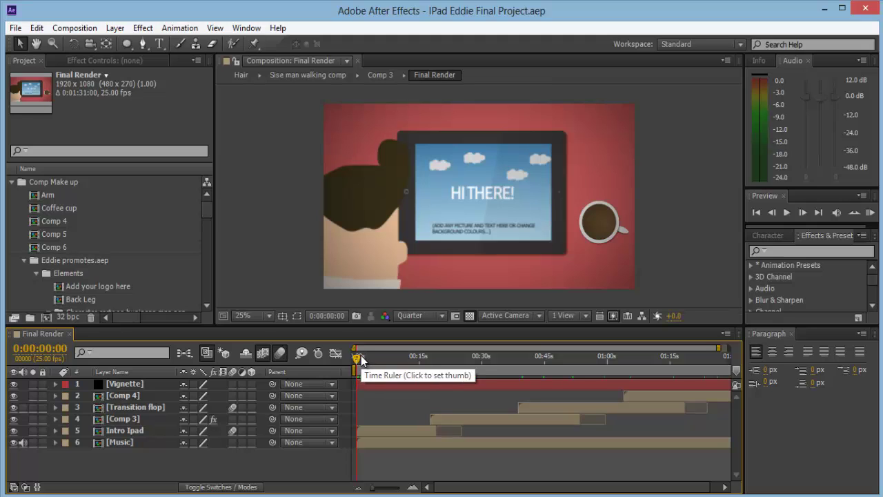
{"action": "mouse_move", "coordinate": [363, 357]}
{"action": "left_mouse_down"}
{"action": "mouse_move", "coordinate": [373, 367]}
{"action": "mouse_move", "coordinate": [423, 363]}
{"action": "left_mouse_up"}
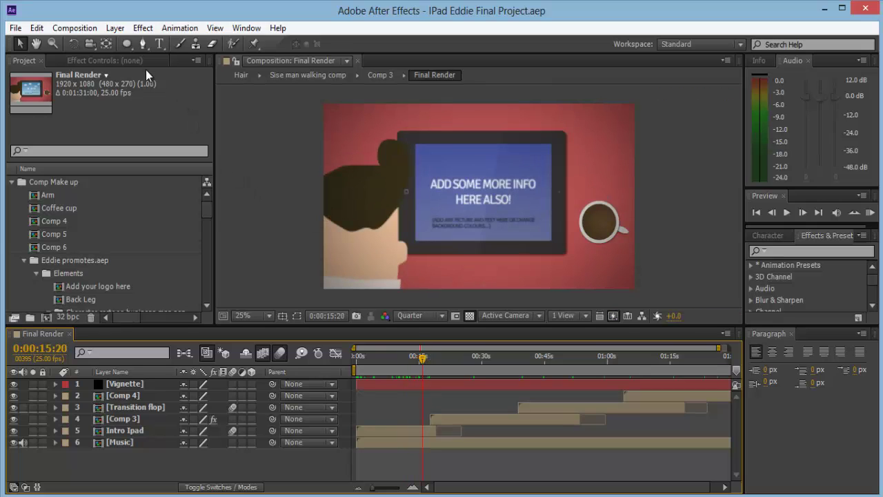
{"action": "left_click", "coordinate": [129, 46]}
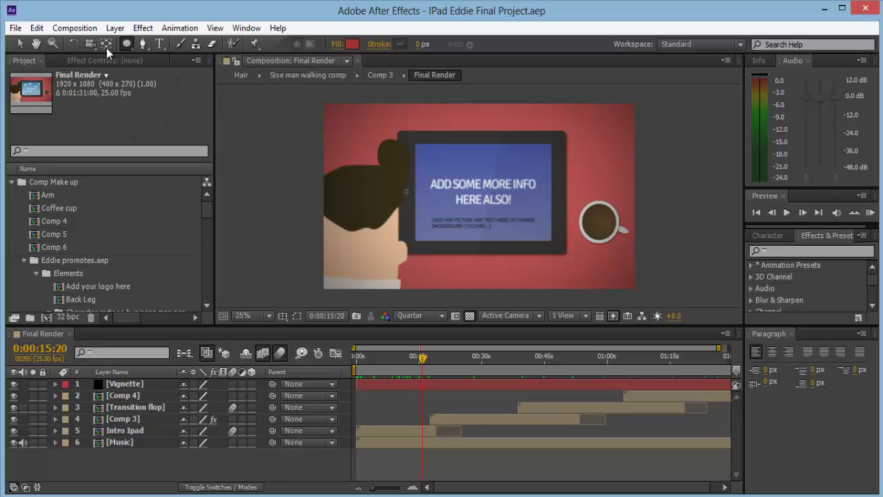
Draw a Pen path of four points up the woman's face edge and hair
{"action": "left_click", "coordinate": [146, 42]}
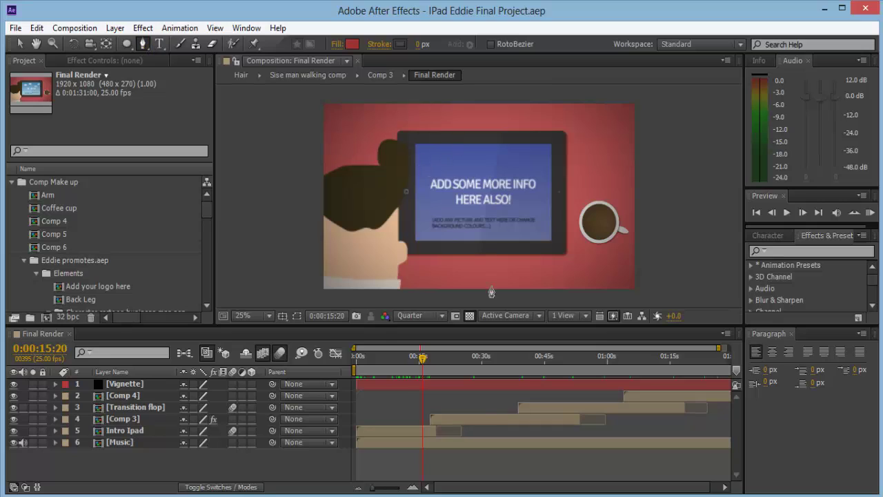
{"action": "left_click", "coordinate": [398, 274]}
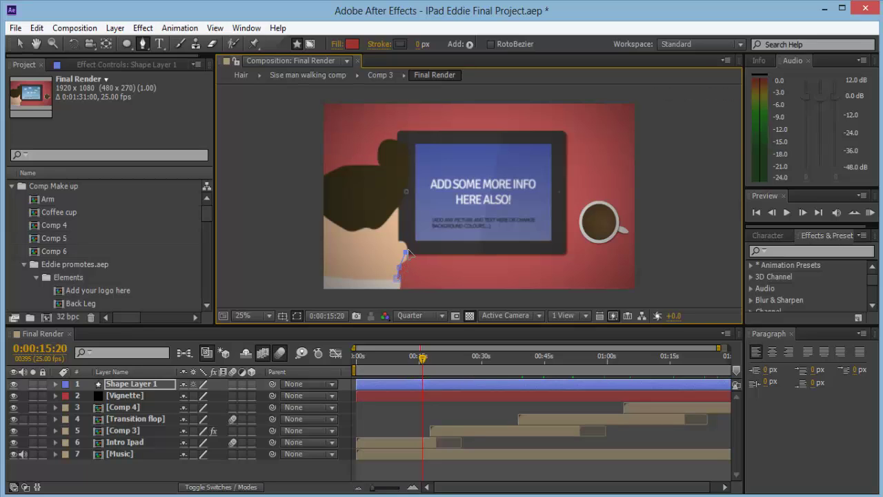
{"action": "left_click_drag", "start_coordinate": [400, 241], "coordinate": [400, 216]}
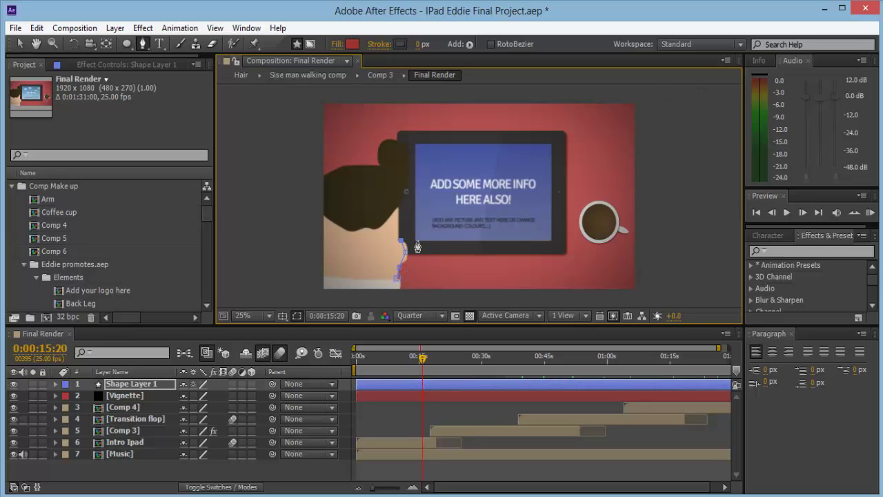
{"action": "left_click", "coordinate": [398, 211]}
{"action": "left_click", "coordinate": [412, 169]}
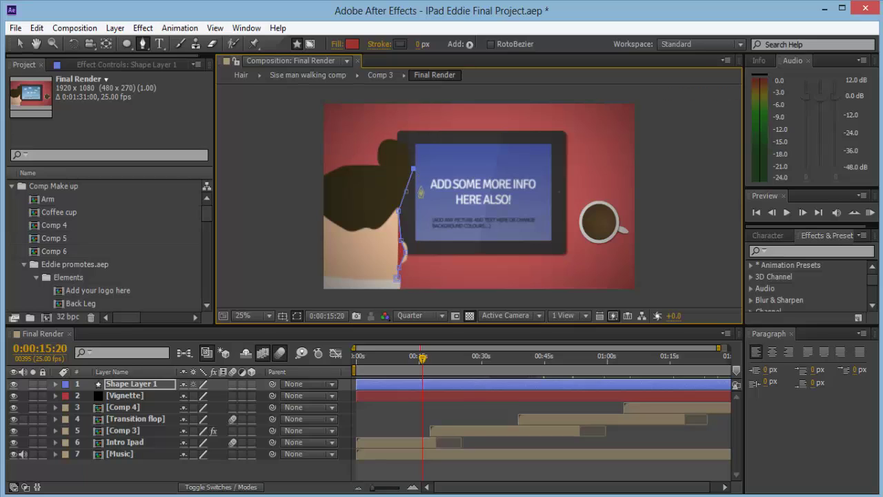
Curve a path point with Convert Vertex, undo it, and deselect the shape
{"action": "left_click", "coordinate": [144, 44]}
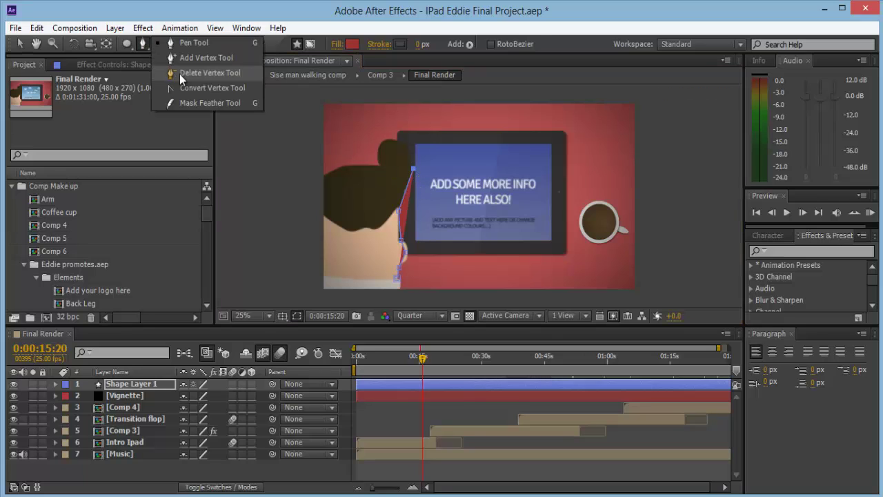
{"action": "left_click", "coordinate": [222, 87]}
{"action": "mouse_move", "coordinate": [403, 252]}
{"action": "left_mouse_down"}
{"action": "mouse_move", "coordinate": [413, 256]}
{"action": "mouse_move", "coordinate": [410, 247]}
{"action": "left_mouse_up"}
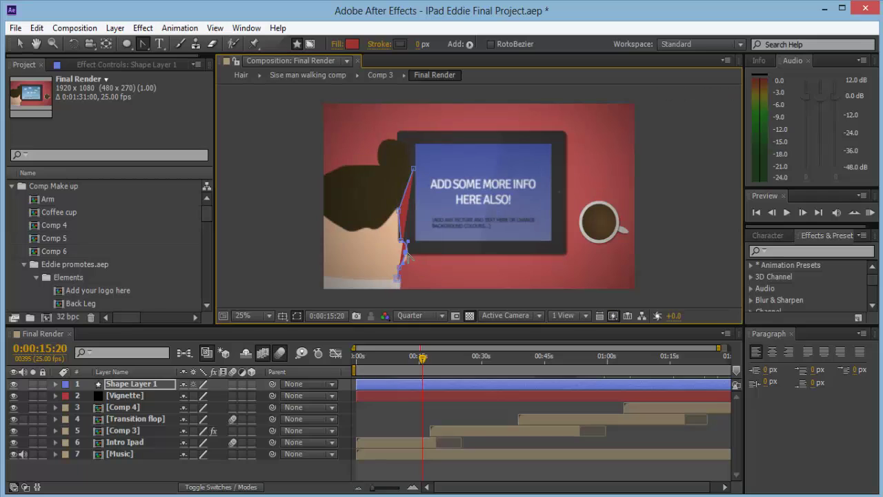
{"action": "key", "text": "ctrl+z"}
{"action": "left_click", "coordinate": [149, 389]}
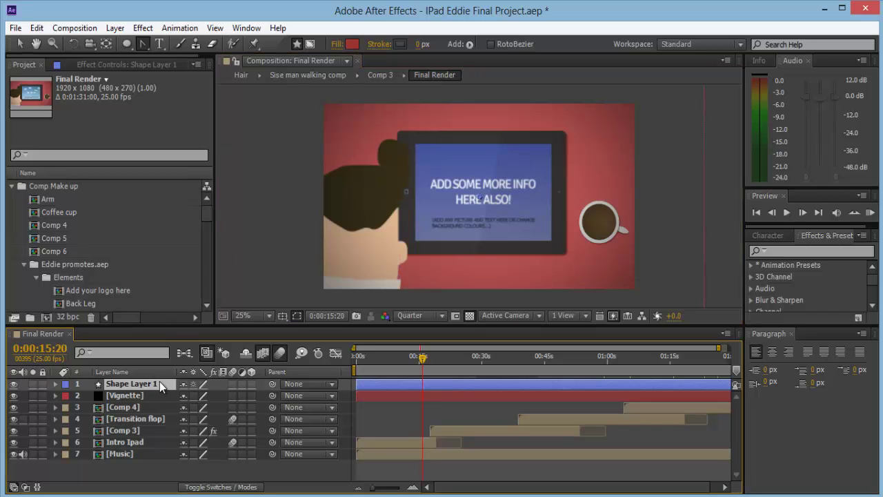
Delete Shape Layer 1 and preview forward to the Benefits of Service scene
{"action": "key", "text": "Delete"}
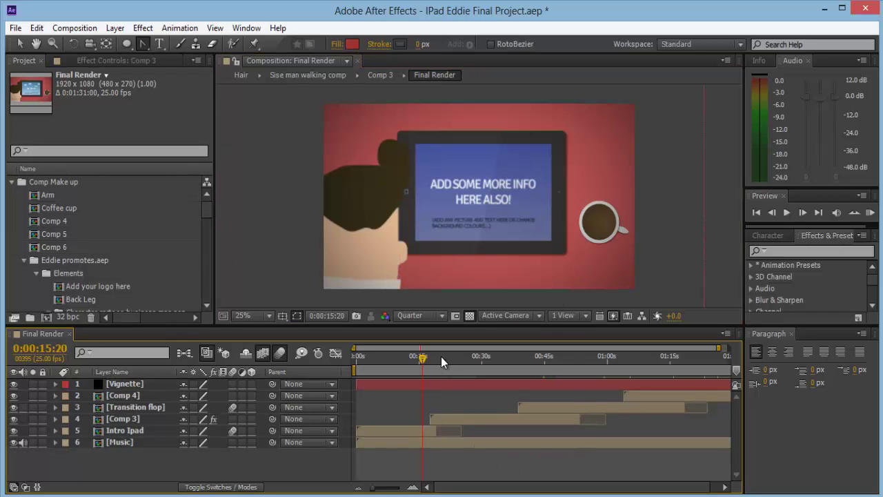
{"action": "left_click", "coordinate": [424, 356]}
{"action": "left_click_drag", "start_coordinate": [441, 356], "coordinate": [455, 356]}
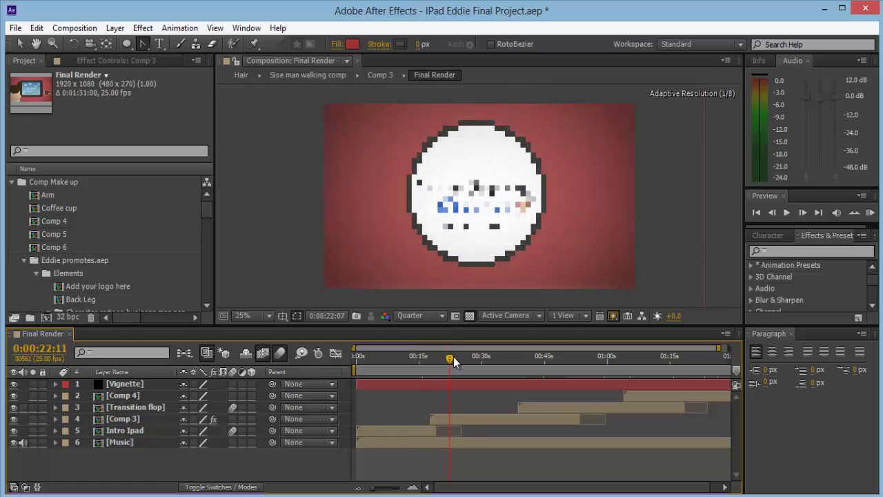
{"action": "left_click", "coordinate": [505, 357]}
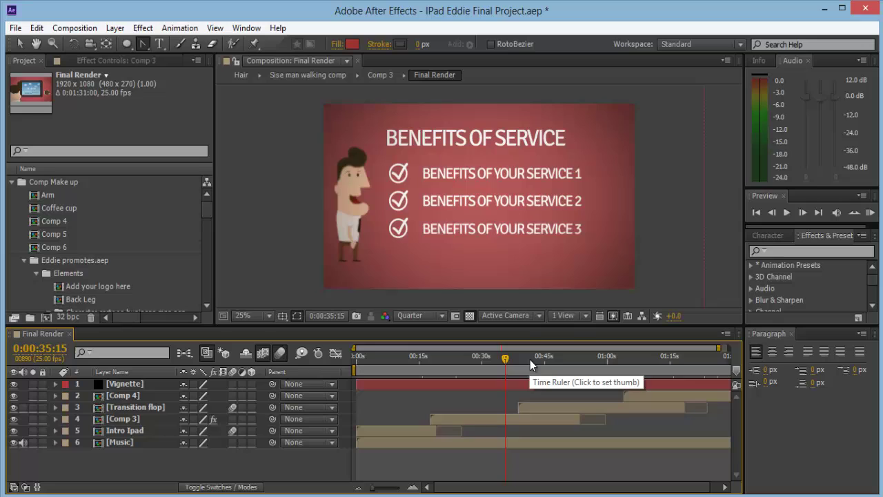
{"action": "left_click_drag", "start_coordinate": [530, 355], "coordinate": [636, 358]}
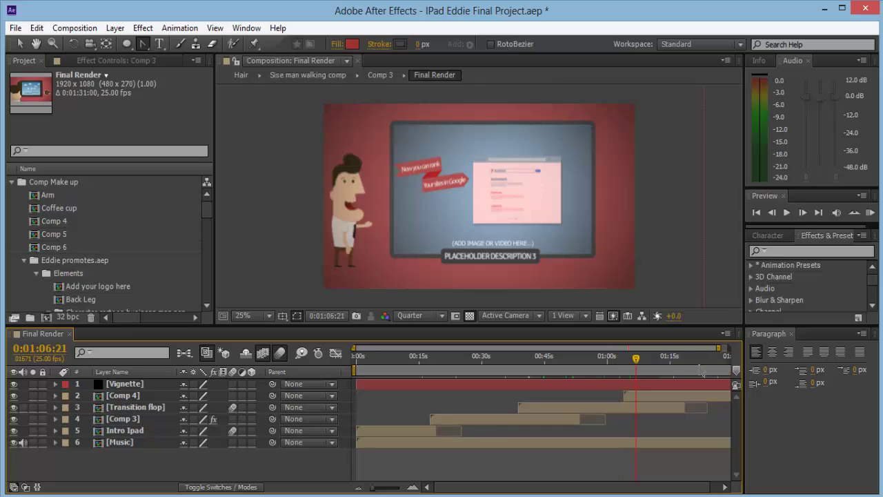
Preview through the Twitter and globe scenes to the closing logo, then select Music
{"action": "left_click", "coordinate": [663, 361]}
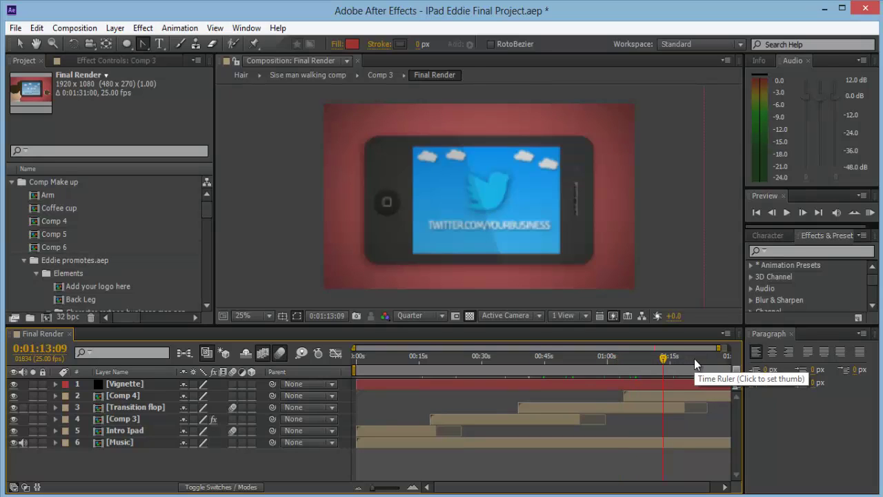
{"action": "left_click", "coordinate": [695, 358]}
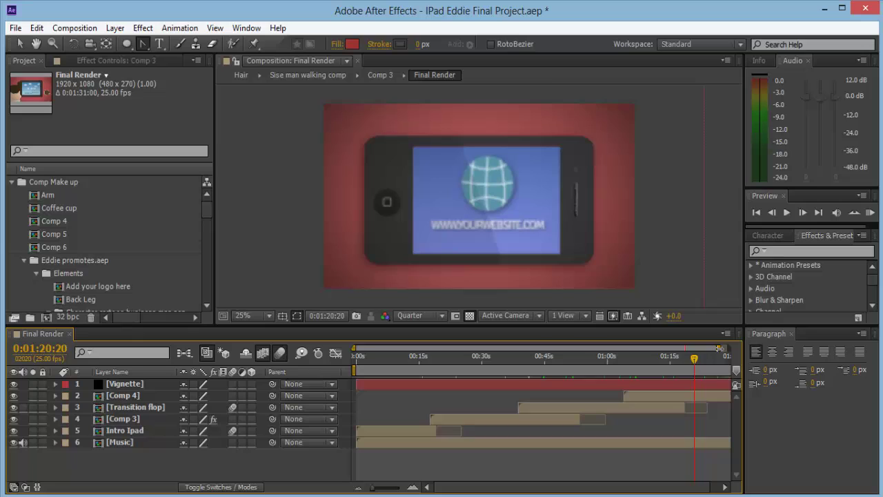
{"action": "left_click_drag", "start_coordinate": [720, 349], "coordinate": [728, 348]}
{"action": "left_click", "coordinate": [703, 358]}
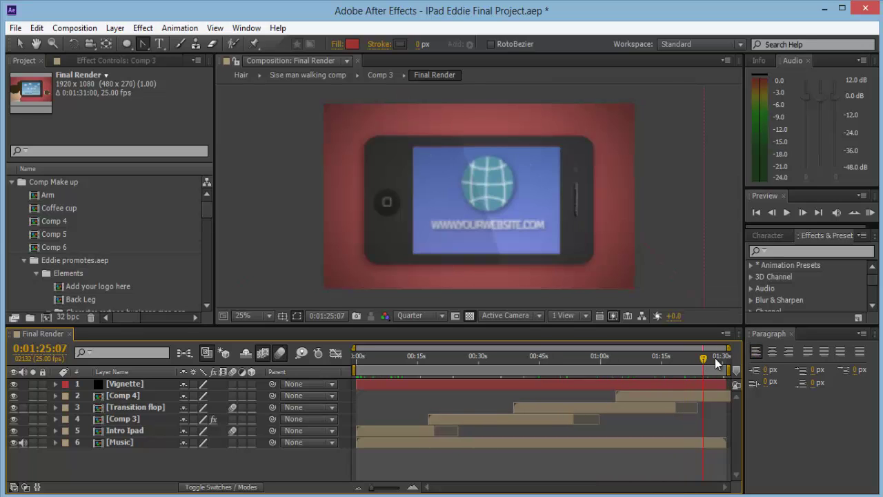
{"action": "left_click", "coordinate": [716, 356]}
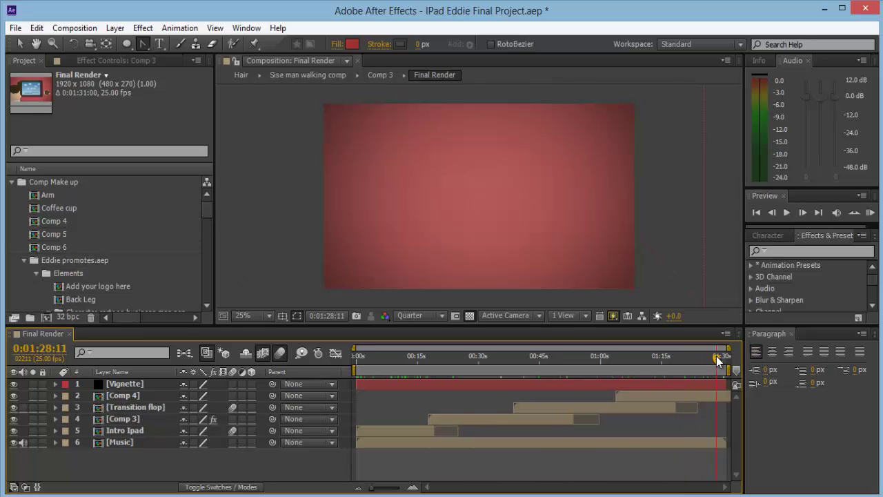
{"action": "left_click", "coordinate": [638, 446]}
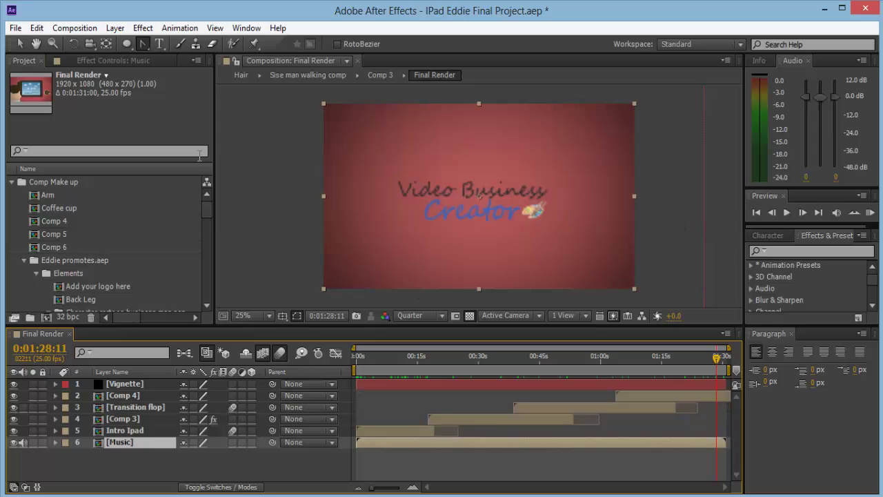
Close the iPad Eddie project without saving and start a blank Untitled Project
{"action": "left_click", "coordinate": [248, 119]}
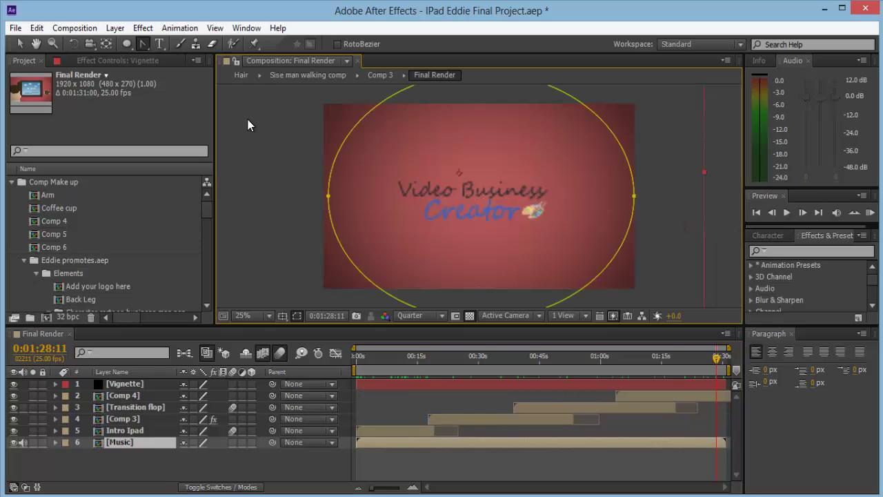
{"action": "left_click", "coordinate": [15, 28]}
{"action": "mouse_move", "coordinate": [97, 42]}
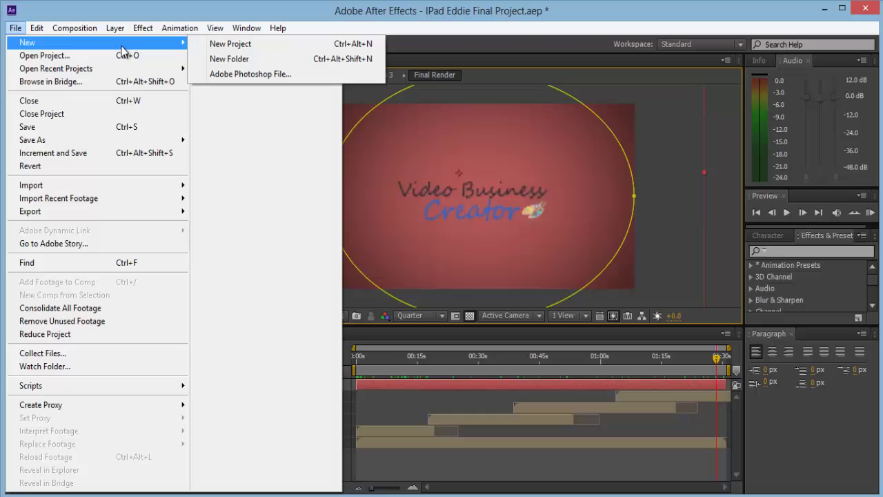
{"action": "left_click", "coordinate": [231, 43]}
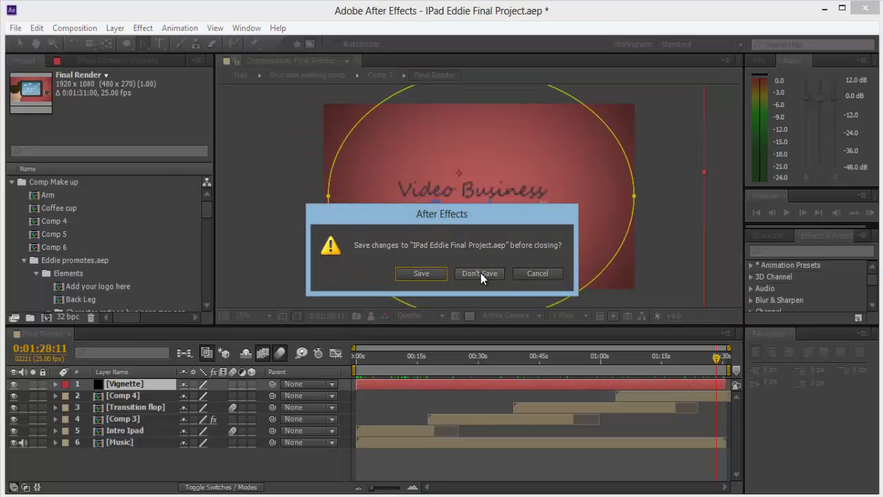
{"action": "left_click", "coordinate": [480, 273]}
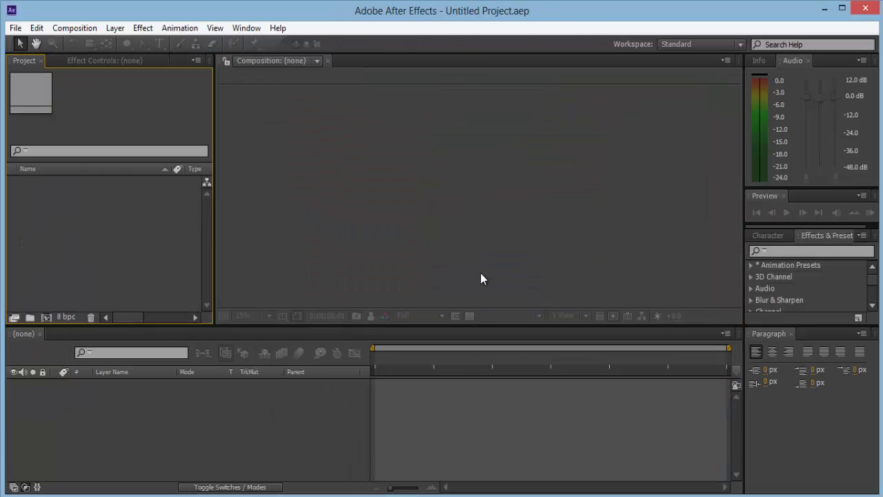
{"action": "left_click", "coordinate": [80, 29]}
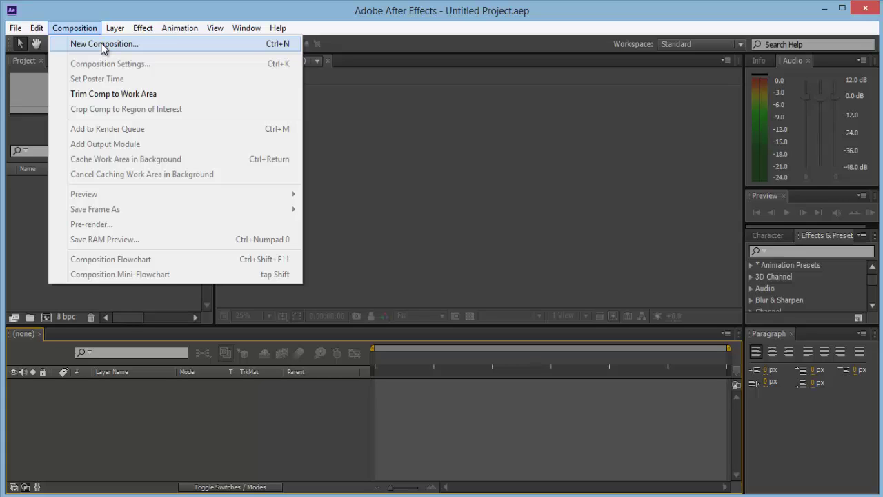
Set up a new composition named 'Introduction' with the HDV/HDTV 720 25 preset
{"action": "left_click", "coordinate": [103, 45]}
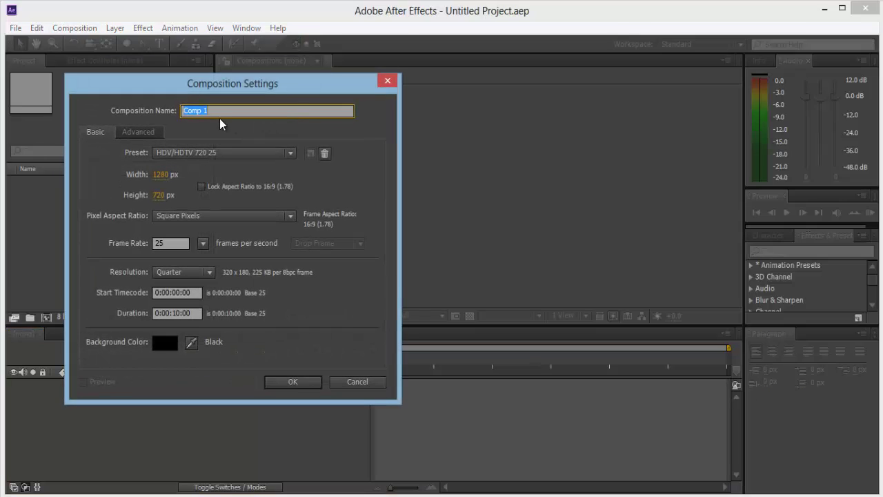
{"action": "type", "text": "Intr"}
{"action": "type", "text": "osuctuo"}
{"action": "key", "text": "BackSpace"}
{"action": "key", "text": "BackSpace"}
{"action": "type", "text": "ion"}
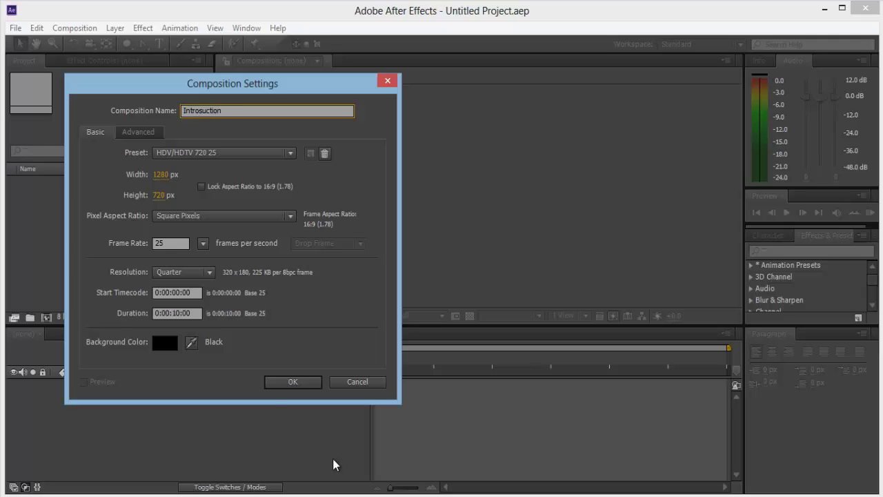
{"action": "left_click", "coordinate": [204, 115]}
{"action": "key", "text": "BackSpace"}
{"action": "type", "text": "d"}
{"action": "left_click", "coordinate": [207, 153]}
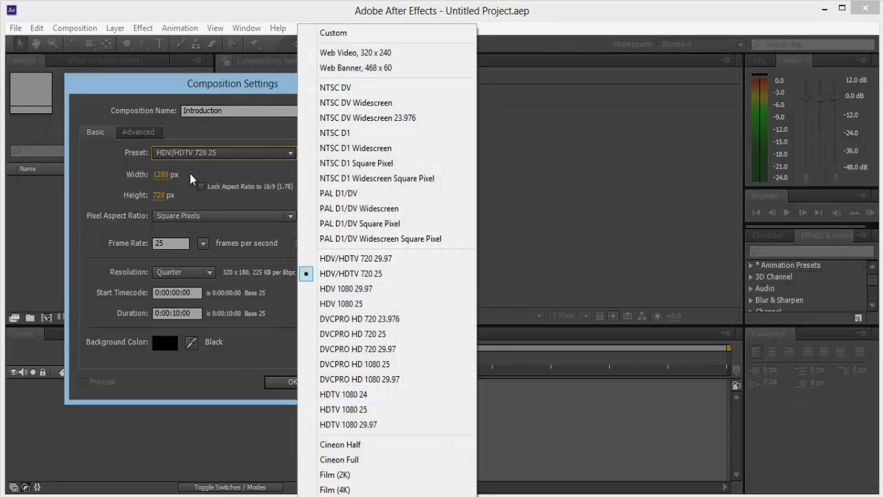
{"action": "left_click", "coordinate": [189, 179]}
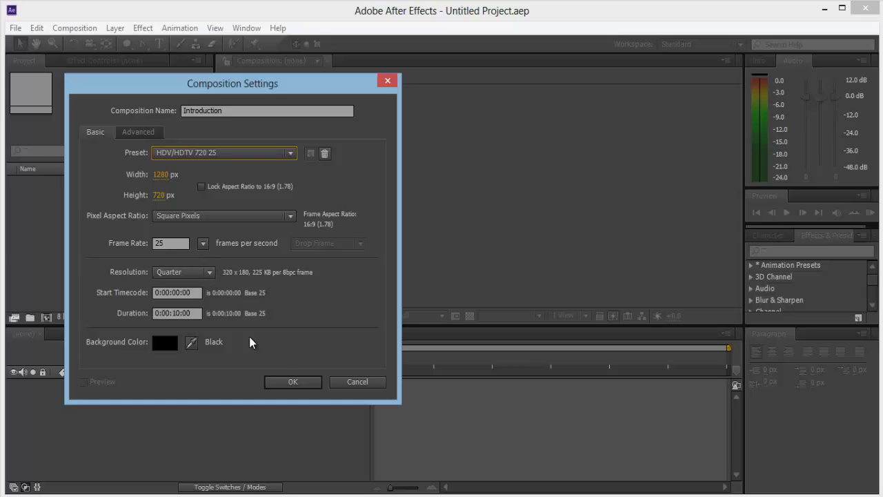
Create the composition and add a full-frame black solid, Black Solid 1
{"action": "left_click", "coordinate": [293, 383]}
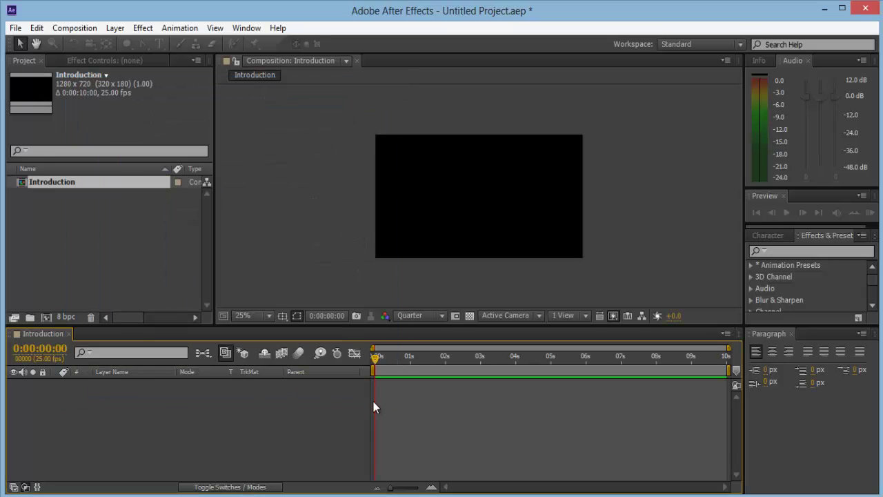
{"action": "scroll", "coordinate": [525, 199], "scroll_direction": "up", "scroll_amount": 1}
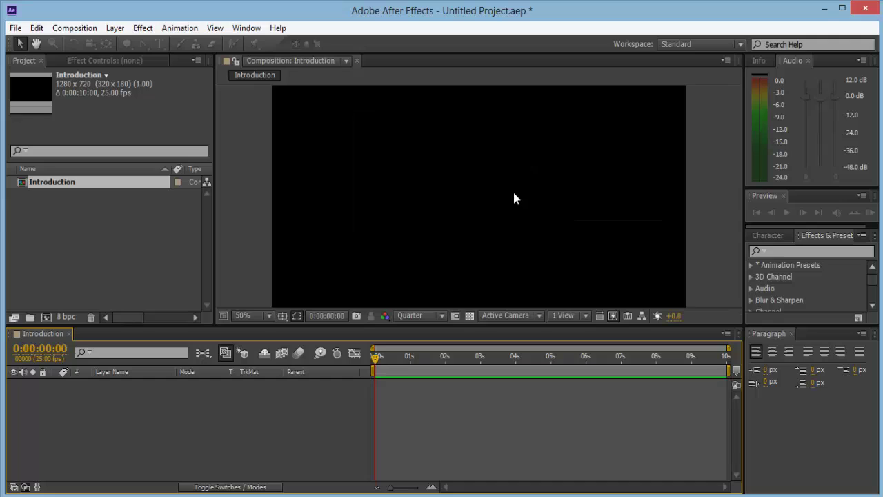
{"action": "scroll", "coordinate": [507, 196], "scroll_direction": "down", "scroll_amount": 1}
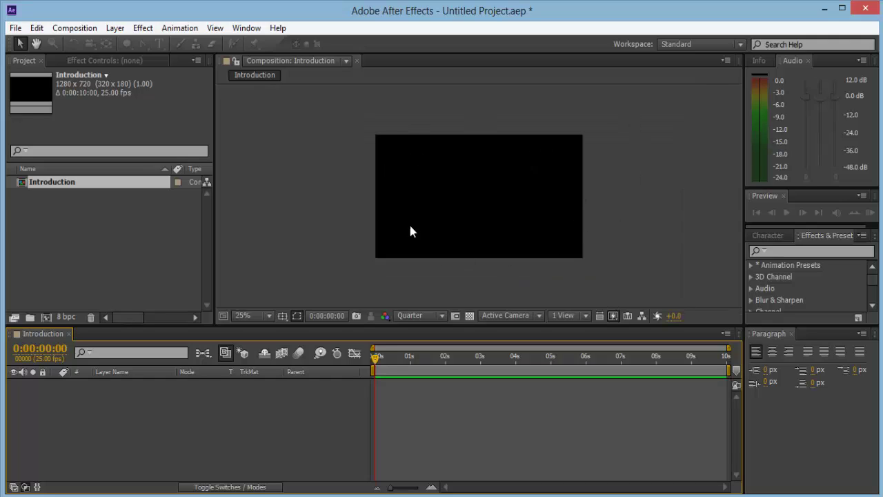
{"action": "left_click", "coordinate": [526, 182]}
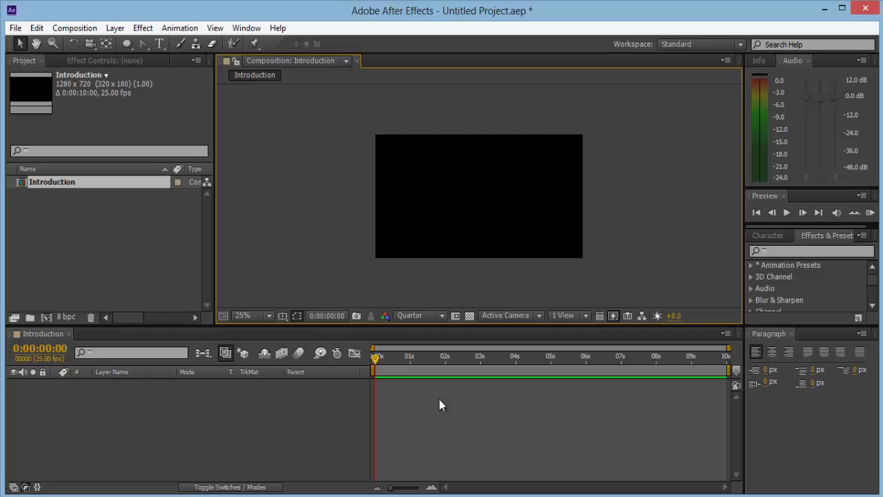
{"action": "right_click", "coordinate": [231, 401]}
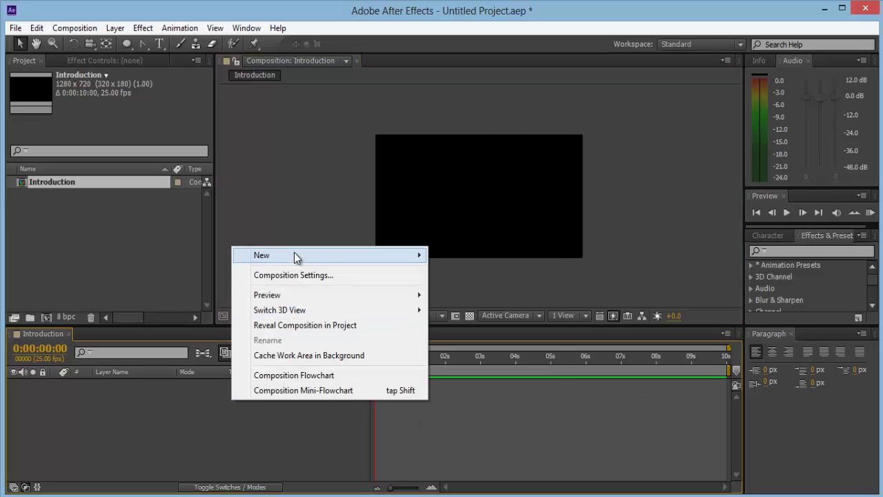
{"action": "mouse_move", "coordinate": [330, 255]}
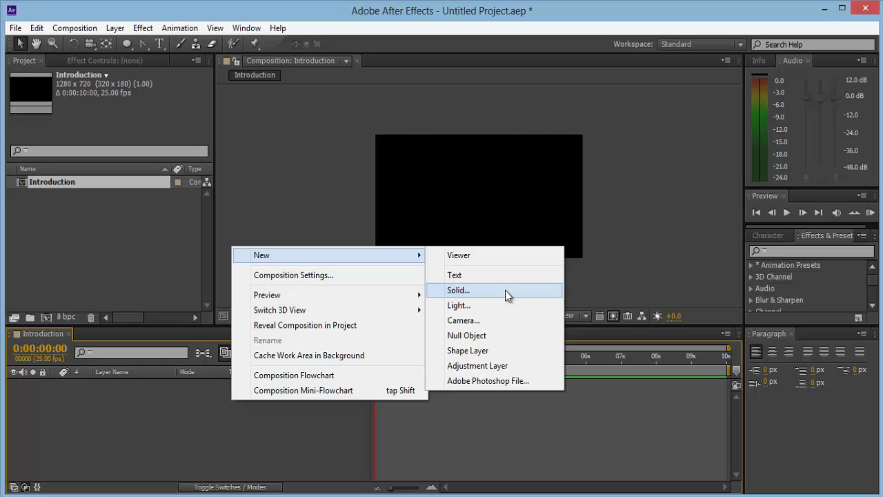
{"action": "left_click", "coordinate": [505, 290]}
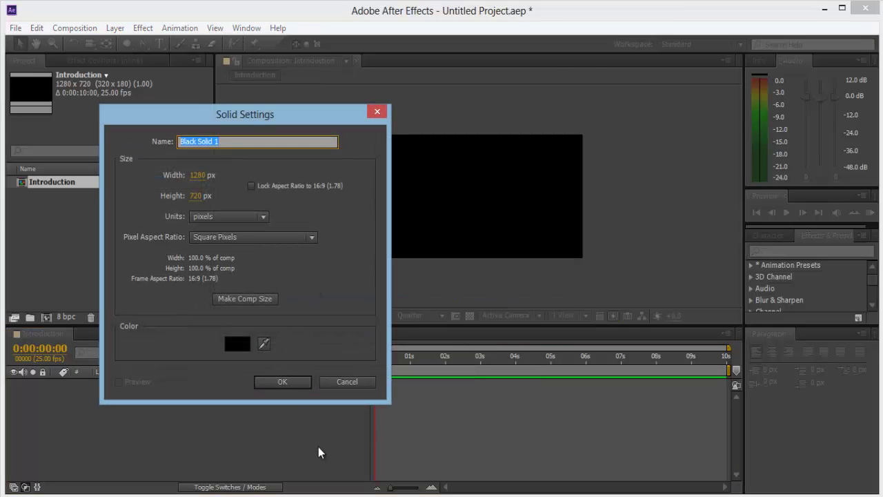
{"action": "left_click", "coordinate": [298, 383]}
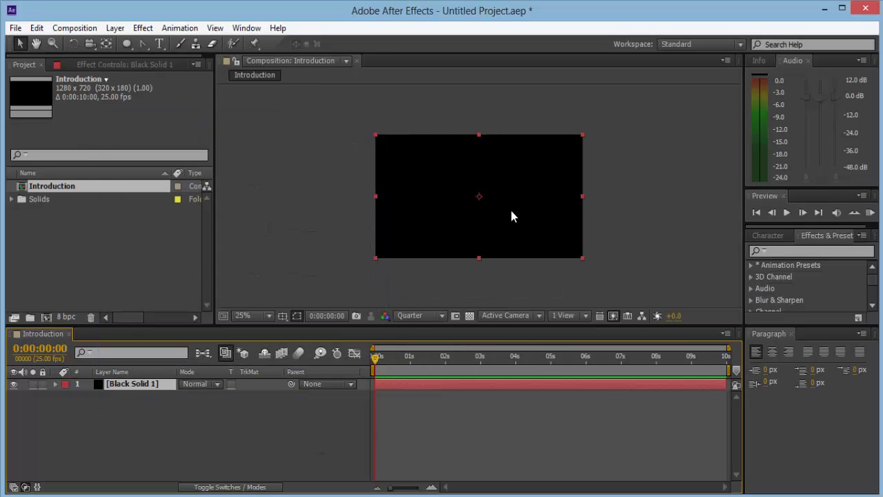
Add a Fill effect to Black Solid 1 and set its colour to muted red B93A3A
{"action": "right_click", "coordinate": [132, 387]}
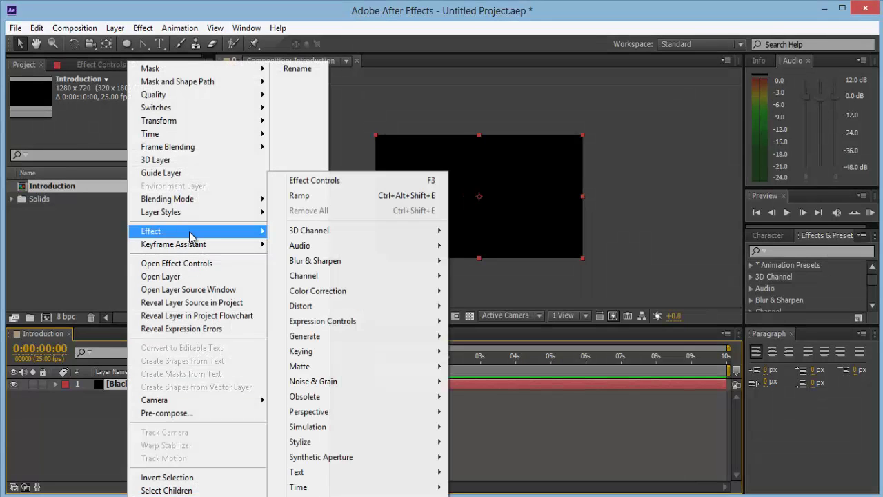
{"action": "mouse_move", "coordinate": [198, 231]}
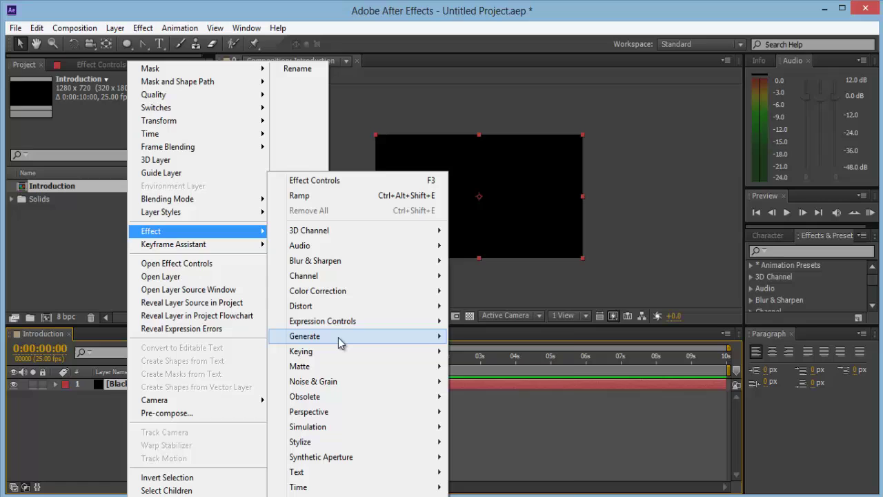
{"action": "mouse_move", "coordinate": [305, 336]}
{"action": "left_click", "coordinate": [501, 371]}
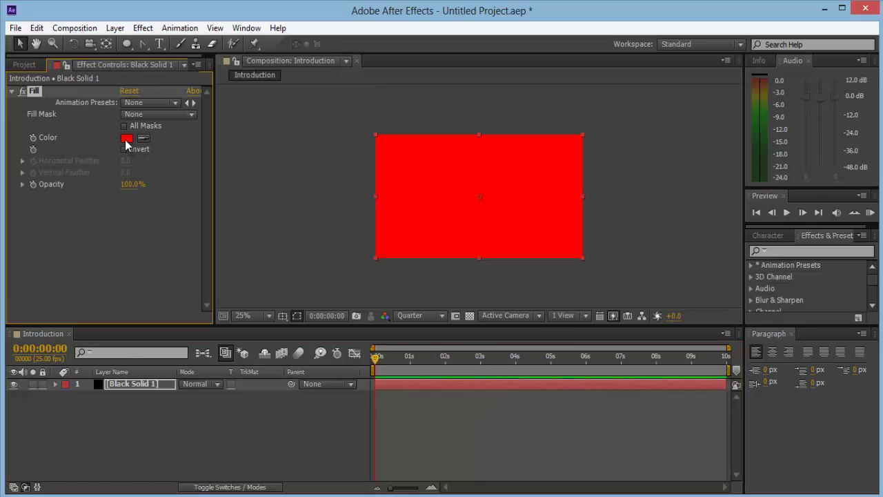
{"action": "left_click", "coordinate": [127, 138]}
{"action": "mouse_move", "coordinate": [617, 184]}
{"action": "left_mouse_down"}
{"action": "mouse_move", "coordinate": [715, 168]}
{"action": "mouse_move", "coordinate": [702, 215]}
{"action": "mouse_move", "coordinate": [610, 196]}
{"action": "left_mouse_up"}
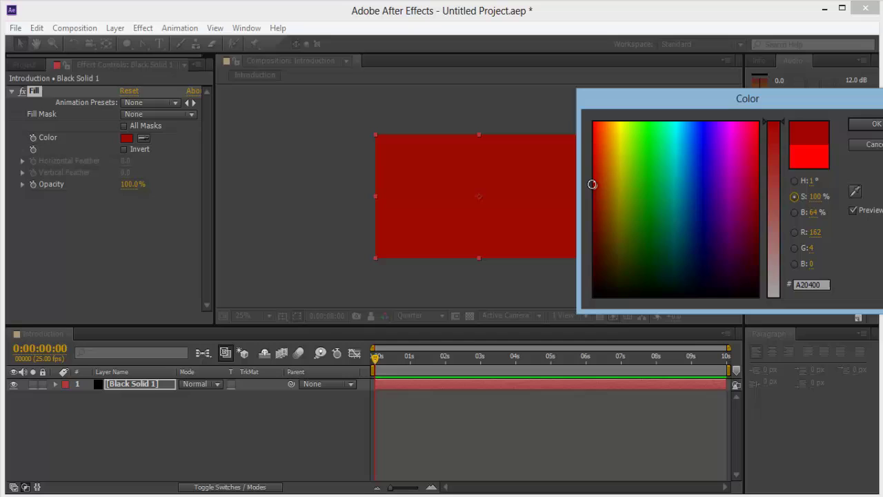
{"action": "left_click_drag", "start_coordinate": [592, 185], "coordinate": [594, 156]}
{"action": "left_click_drag", "start_coordinate": [773, 159], "coordinate": [776, 181]}
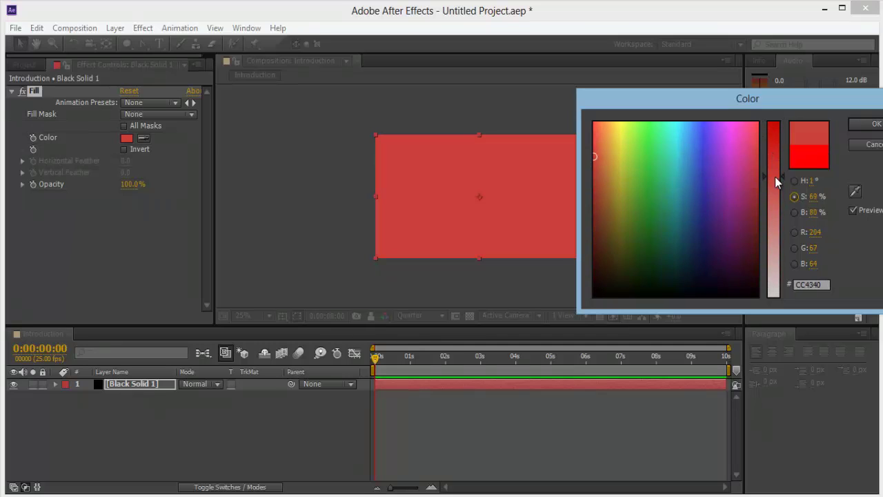
{"action": "left_click_drag", "start_coordinate": [592, 157], "coordinate": [588, 169]}
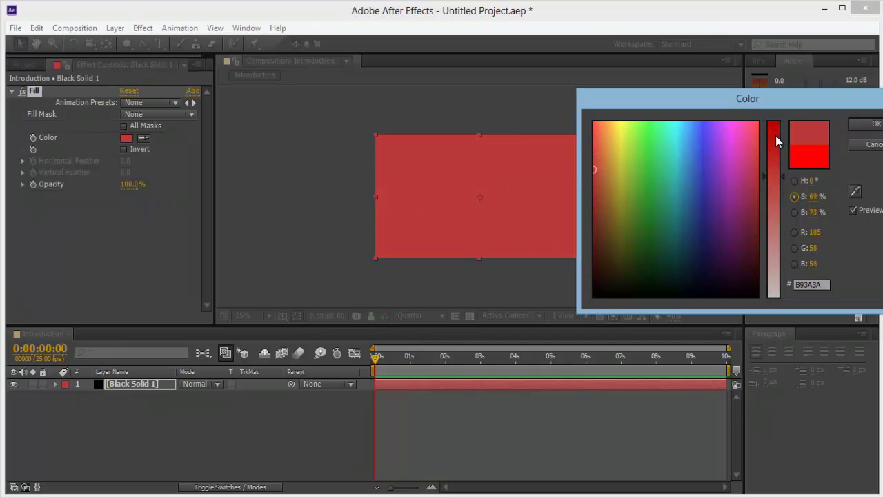
{"action": "left_click", "coordinate": [871, 124]}
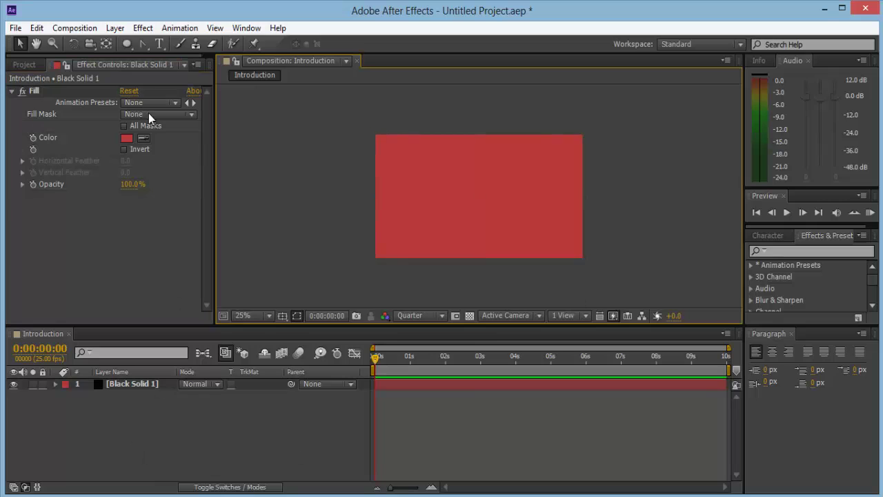
Add a white 'Hello' text layer and move it to the centre of the frame
{"action": "left_click", "coordinate": [26, 64]}
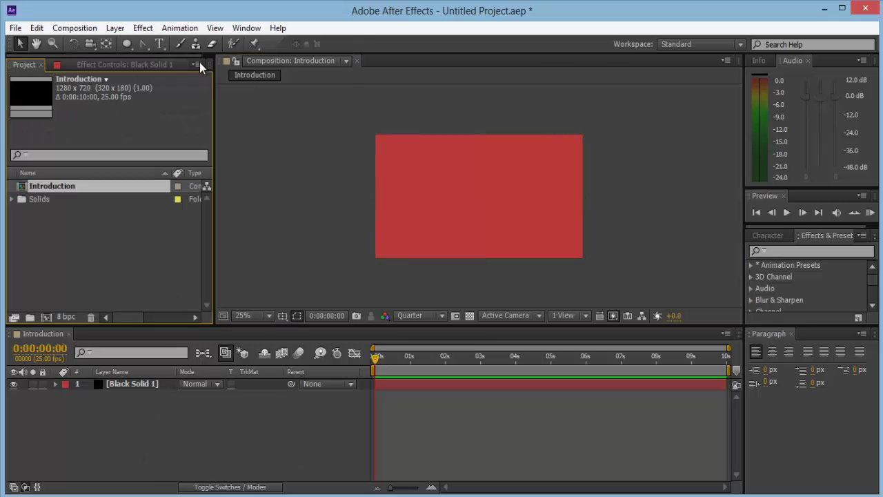
{"action": "left_click", "coordinate": [155, 43]}
{"action": "left_click", "coordinate": [410, 206]}
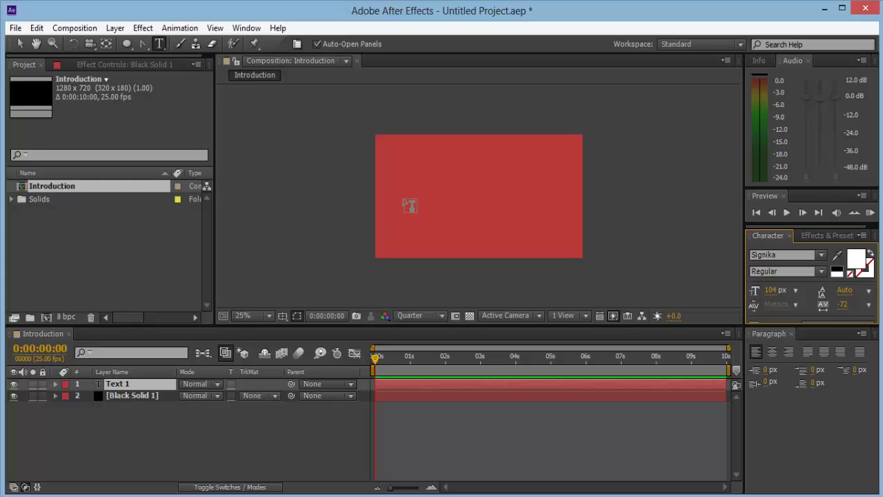
{"action": "type", "text": "Hell"}
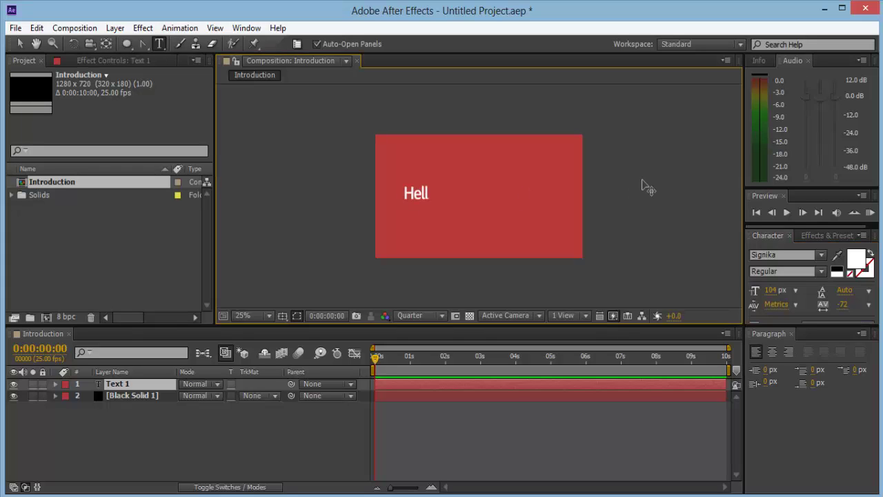
{"action": "type", "text": "po"}
{"action": "key", "text": "BackSpace"}
{"action": "key", "text": "BackSpace"}
{"action": "key", "text": "Escape"}
{"action": "key", "text": "v"}
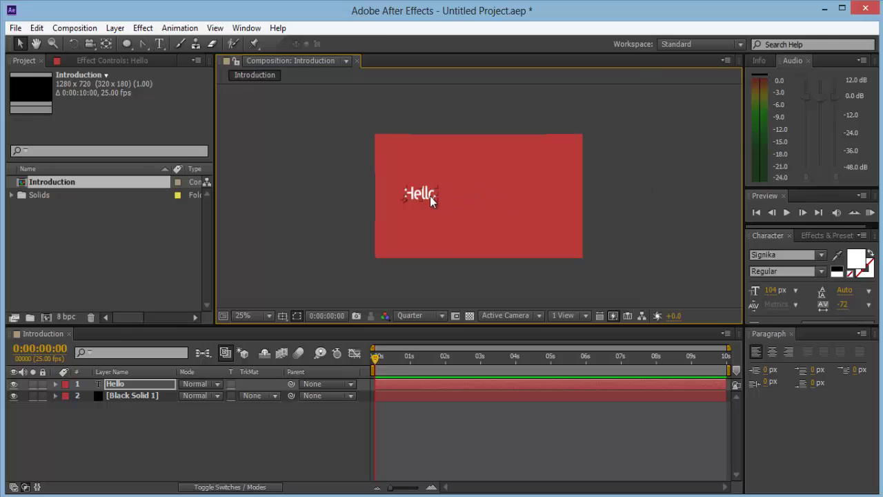
{"action": "left_click_drag", "start_coordinate": [430, 196], "coordinate": [486, 197]}
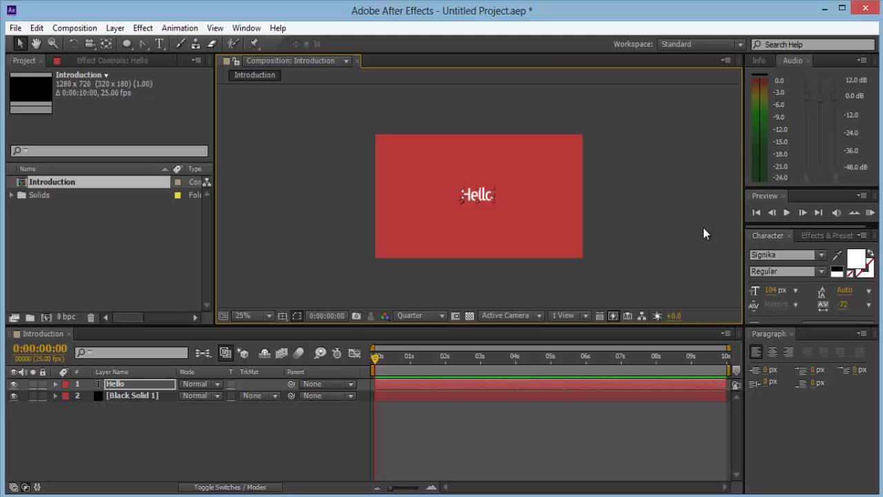
{"action": "left_click", "coordinate": [657, 213]}
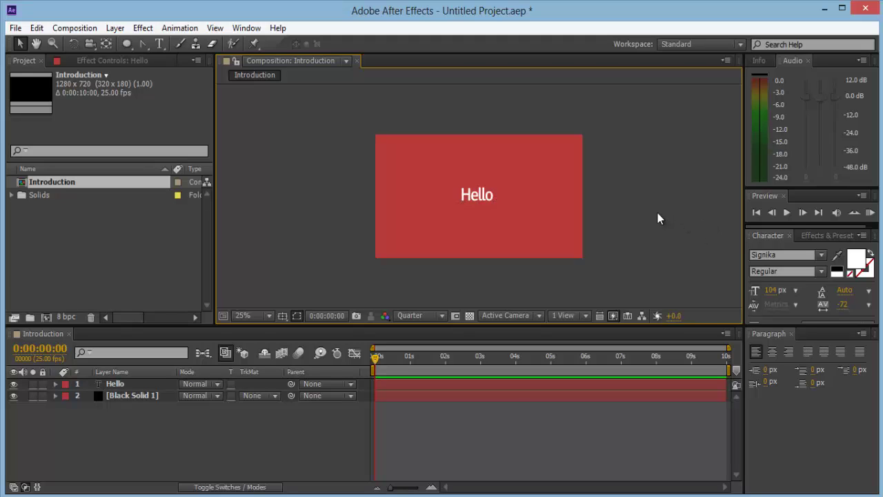
{"action": "left_click", "coordinate": [482, 194]}
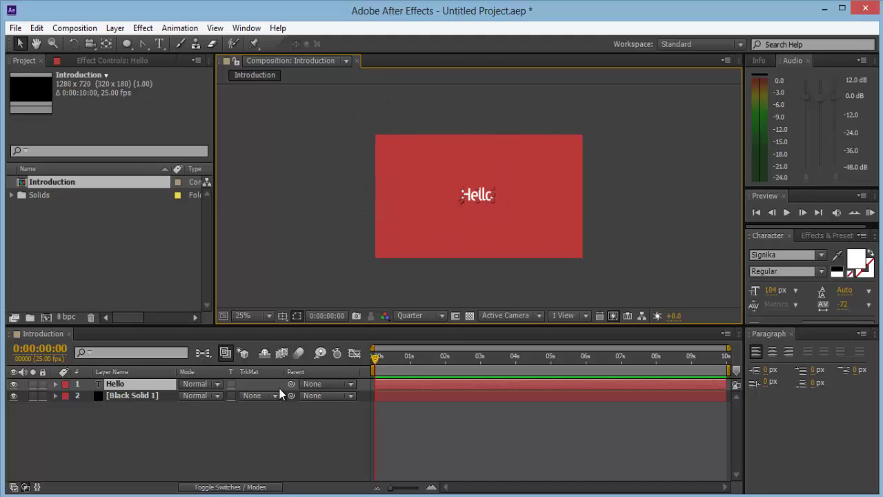
Set a centred Position keyframe for Hello at frame 24
{"action": "key", "text": "p"}
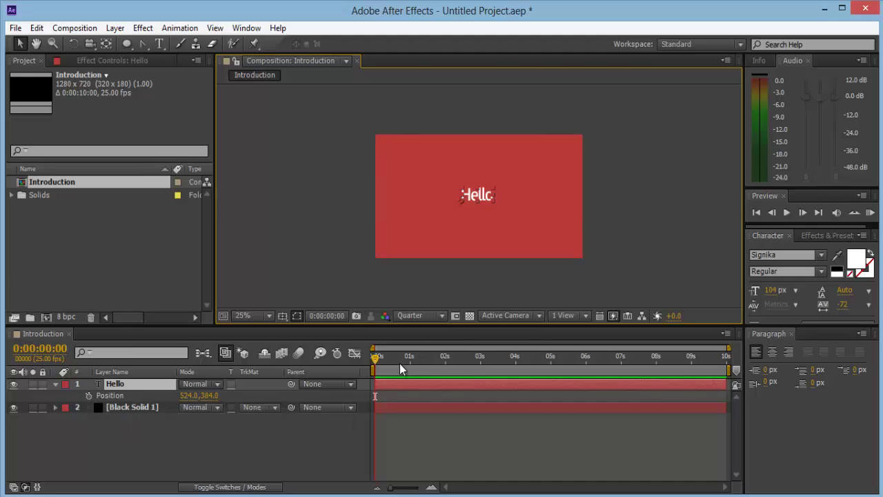
{"action": "left_click_drag", "start_coordinate": [400, 364], "coordinate": [407, 358]}
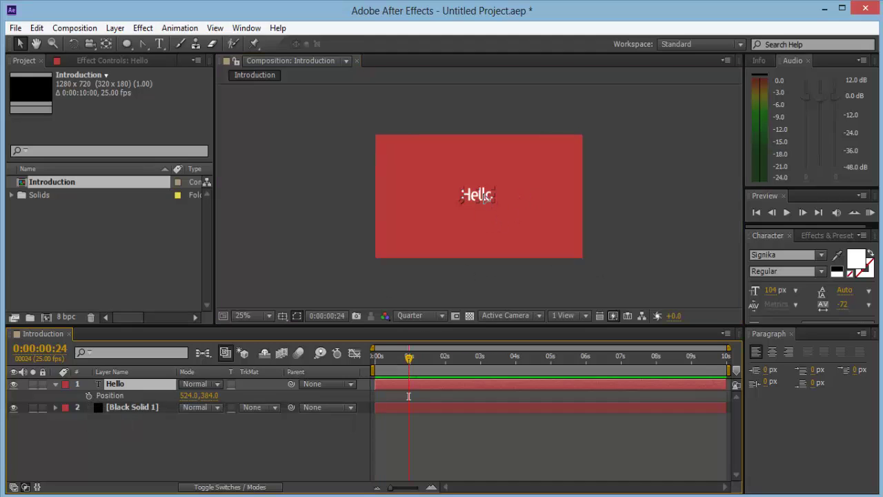
{"action": "left_click_drag", "start_coordinate": [484, 197], "coordinate": [484, 198]}
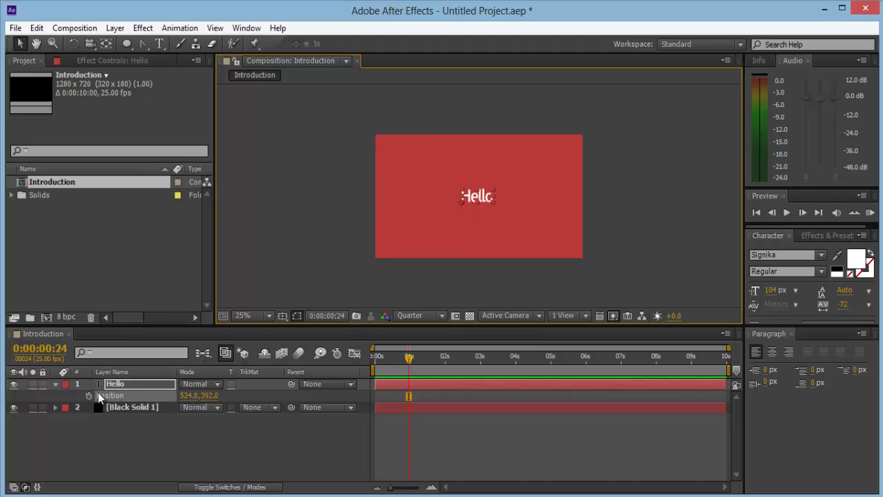
{"action": "left_click", "coordinate": [89, 394]}
At 0:00 place Hello off the right edge, then preview the slide-in
{"action": "left_click_drag", "start_coordinate": [408, 361], "coordinate": [337, 361]}
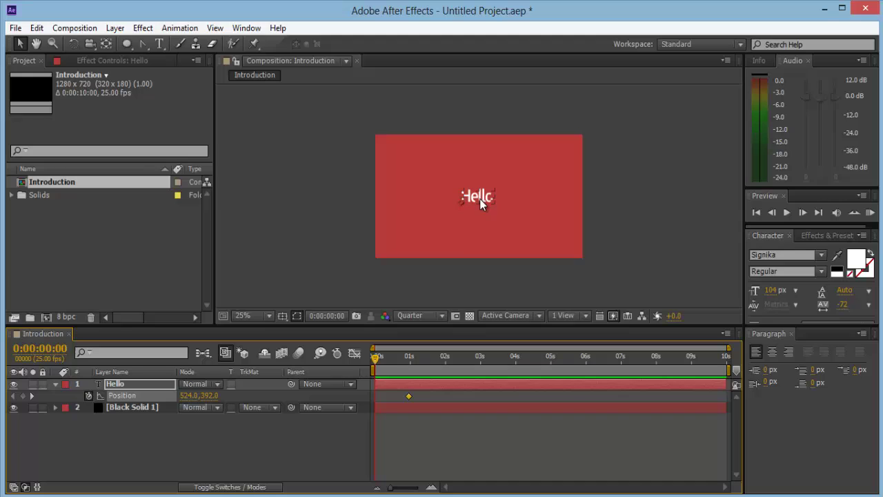
{"action": "left_click_drag", "start_coordinate": [480, 199], "coordinate": [590, 206]}
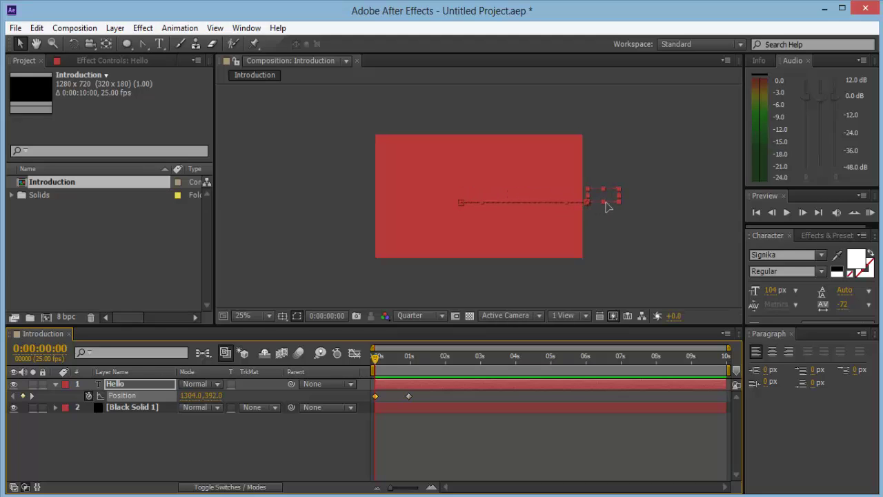
{"action": "left_click", "coordinate": [543, 466]}
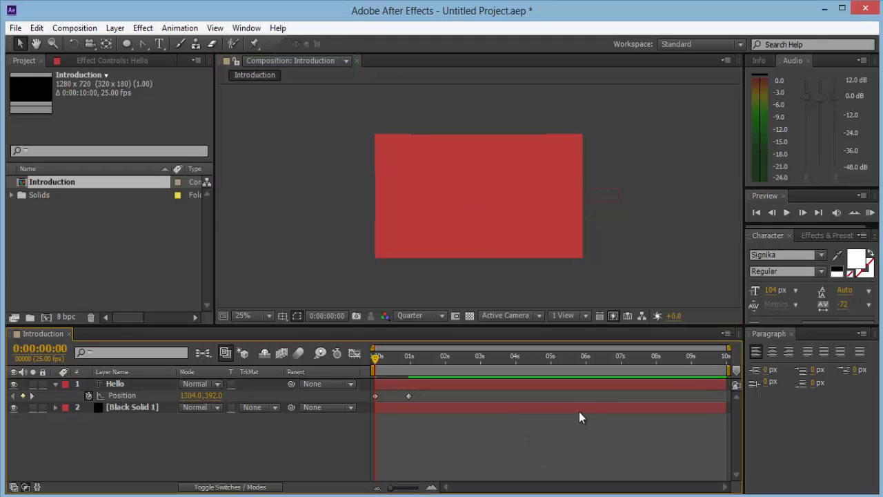
{"action": "key", "text": "space"}
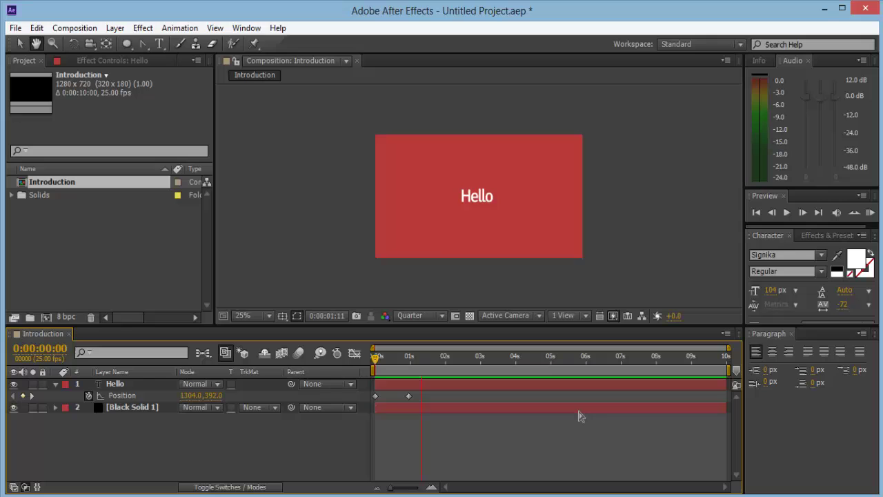
{"action": "mouse_move", "coordinate": [426, 364]}
{"action": "left_mouse_down"}
{"action": "mouse_move", "coordinate": [371, 364]}
{"action": "mouse_move", "coordinate": [461, 362]}
{"action": "mouse_move", "coordinate": [367, 358]}
{"action": "mouse_move", "coordinate": [423, 360]}
{"action": "left_mouse_up"}
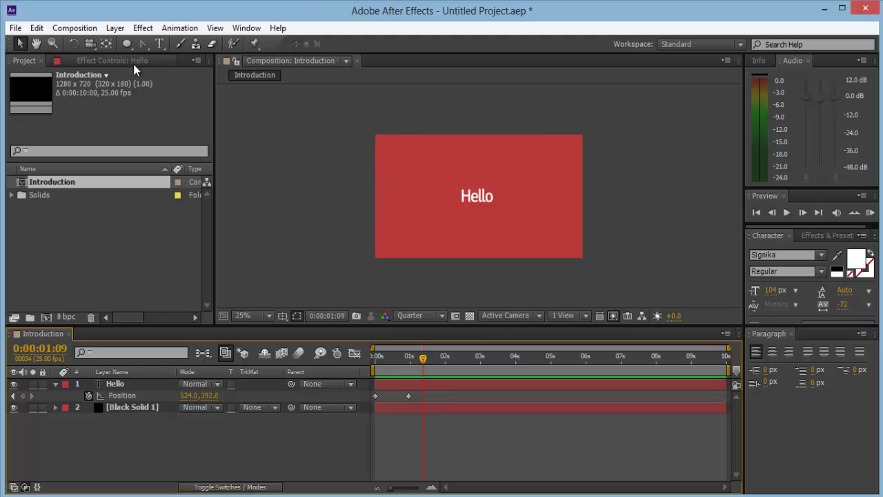
Draw a rounded rectangle for the tablet body over the background centre
{"action": "left_click", "coordinate": [127, 43]}
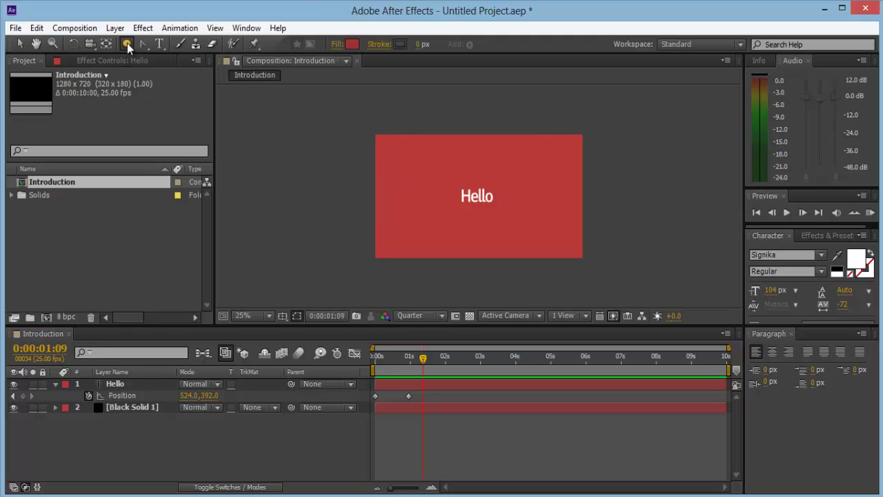
{"action": "left_click", "coordinate": [127, 43]}
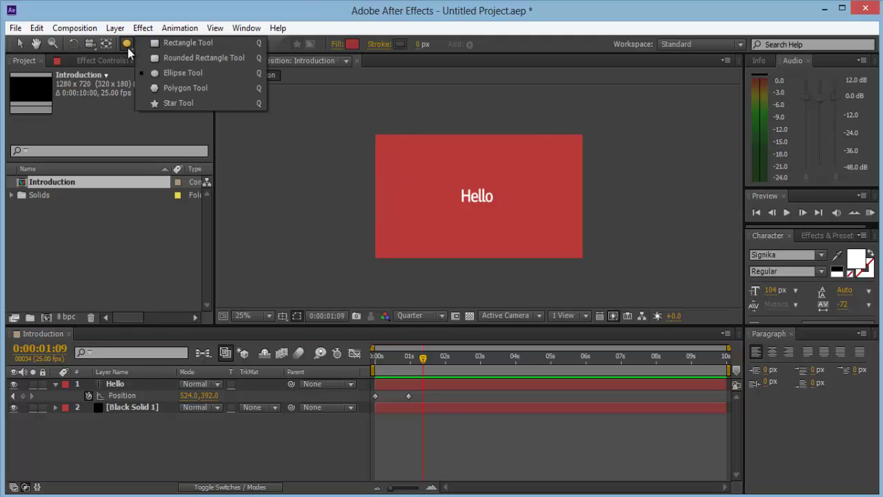
{"action": "left_click", "coordinate": [185, 61]}
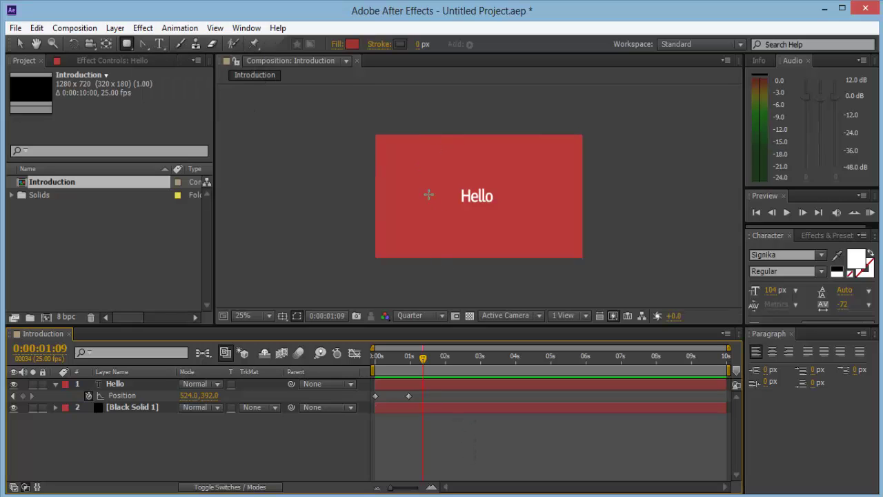
{"action": "mouse_move", "coordinate": [411, 163]}
{"action": "left_mouse_down"}
{"action": "mouse_move", "coordinate": [551, 236]}
{"action": "mouse_move", "coordinate": [538, 240]}
{"action": "left_mouse_up"}
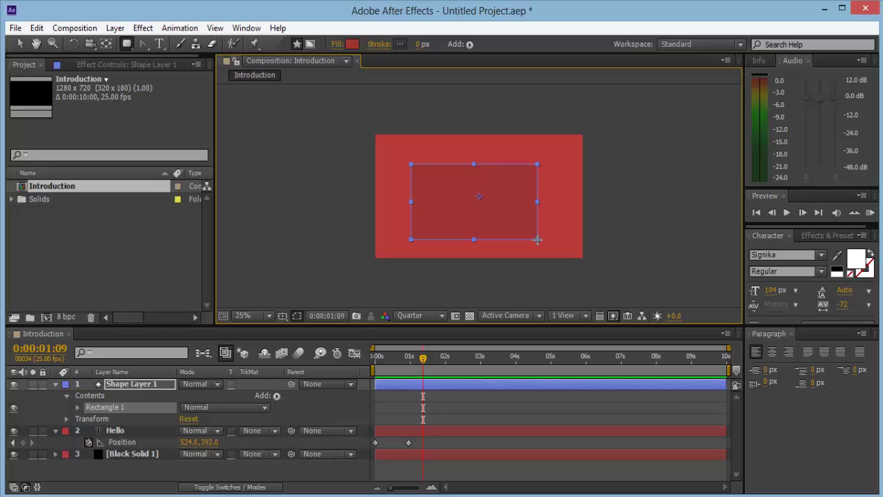
Fill the rounded rectangle with dark grey 222121
{"action": "left_click", "coordinate": [352, 44]}
{"action": "left_click_drag", "start_coordinate": [645, 223], "coordinate": [521, 367]}
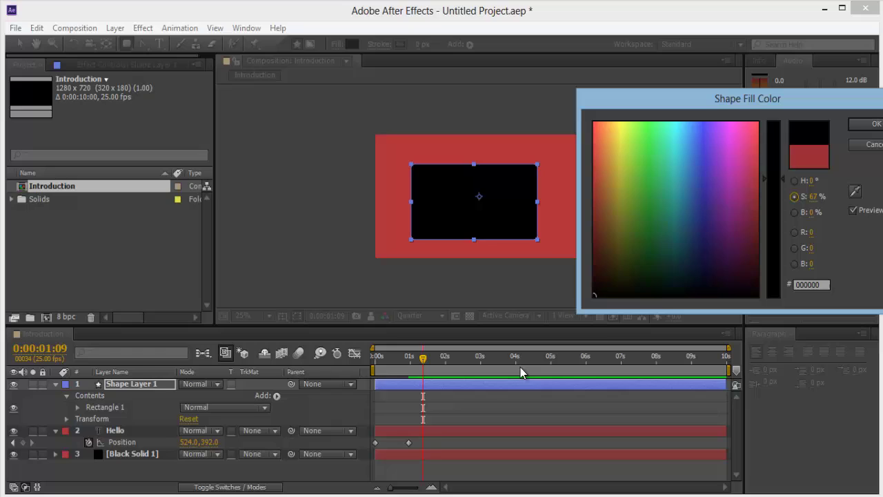
{"action": "left_click_drag", "start_coordinate": [780, 183], "coordinate": [784, 287]}
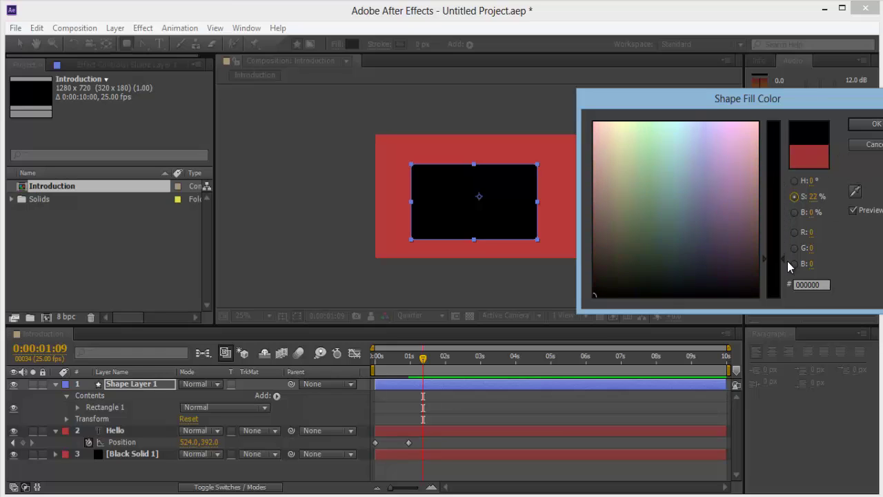
{"action": "left_click_drag", "start_coordinate": [595, 294], "coordinate": [594, 274]}
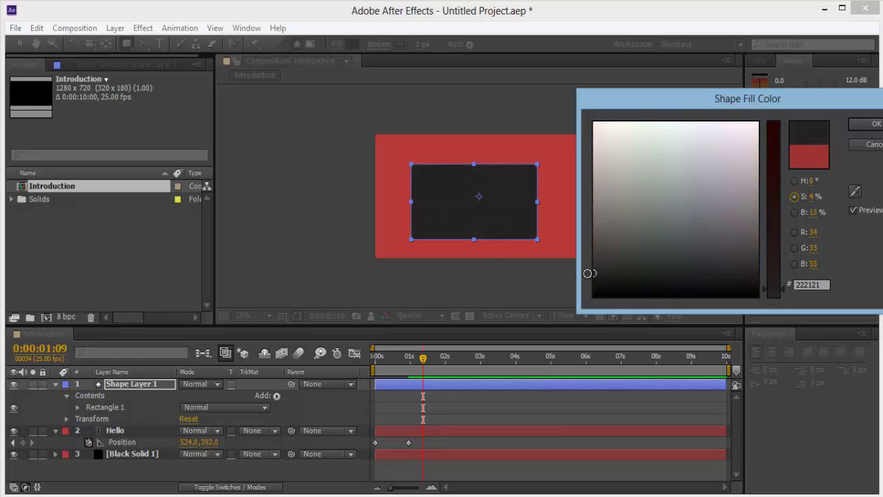
{"action": "left_click", "coordinate": [863, 126]}
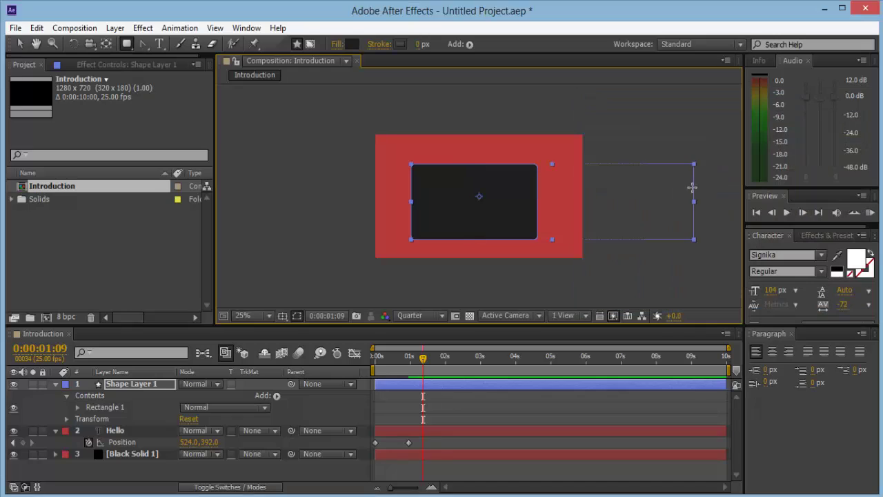
{"action": "left_click", "coordinate": [519, 418]}
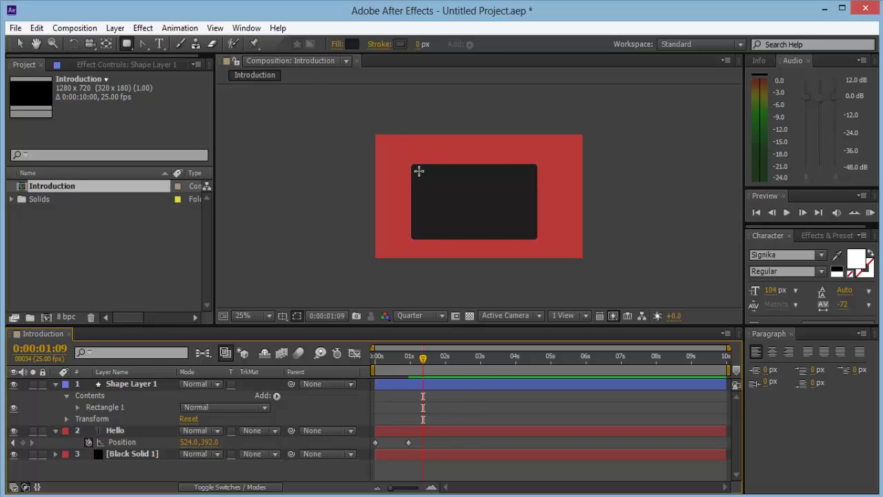
Draw a near-white rounded-rectangle screen inside the dark tablet body and centre it
{"action": "left_click_drag", "start_coordinate": [423, 177], "coordinate": [526, 231]}
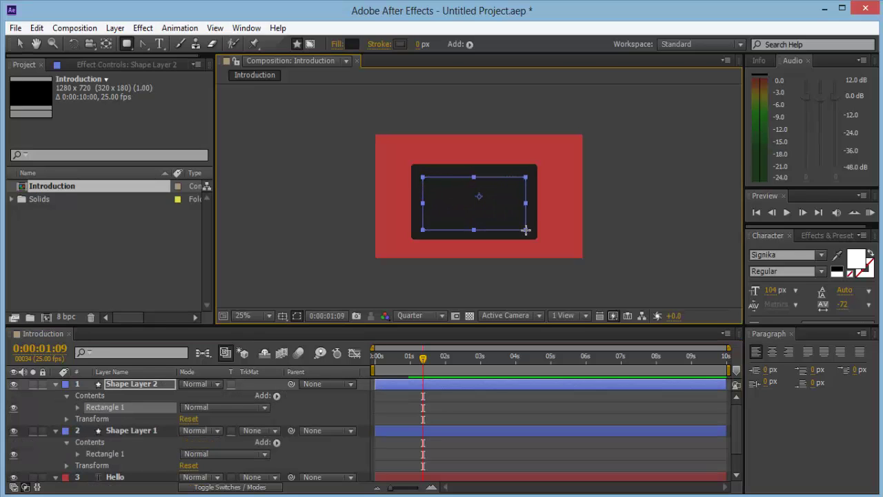
{"action": "key", "text": "v"}
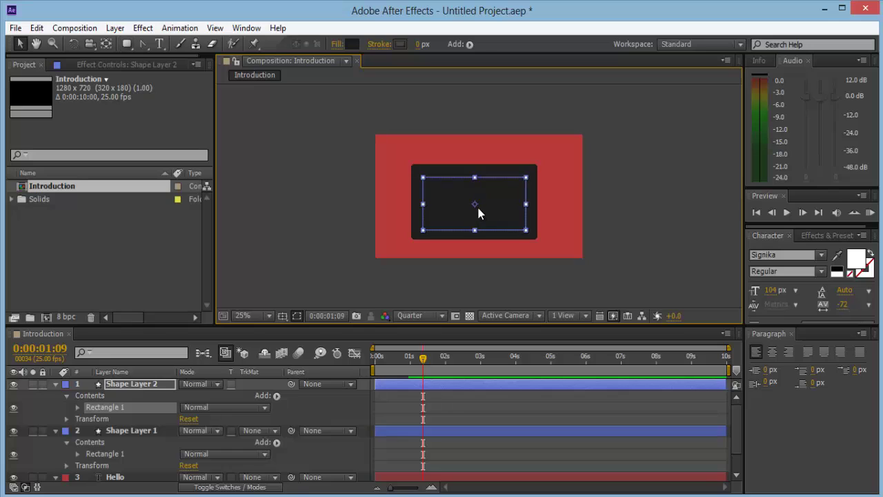
{"action": "left_click_drag", "start_coordinate": [486, 207], "coordinate": [487, 205]}
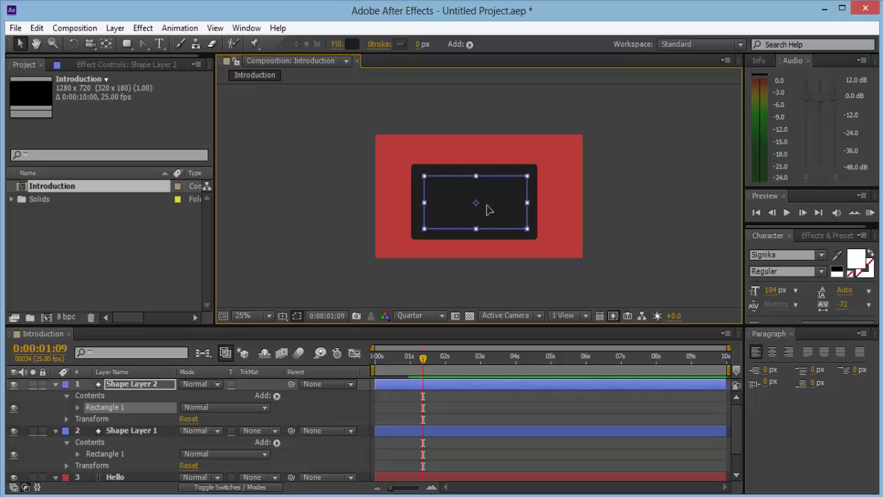
{"action": "left_click", "coordinate": [352, 43]}
{"action": "left_click_drag", "start_coordinate": [684, 170], "coordinate": [594, 123]}
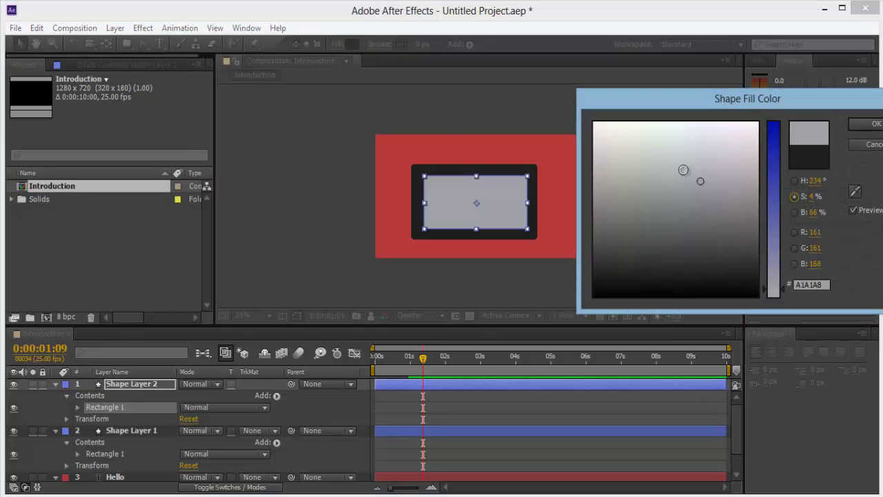
{"action": "left_click", "coordinate": [875, 123]}
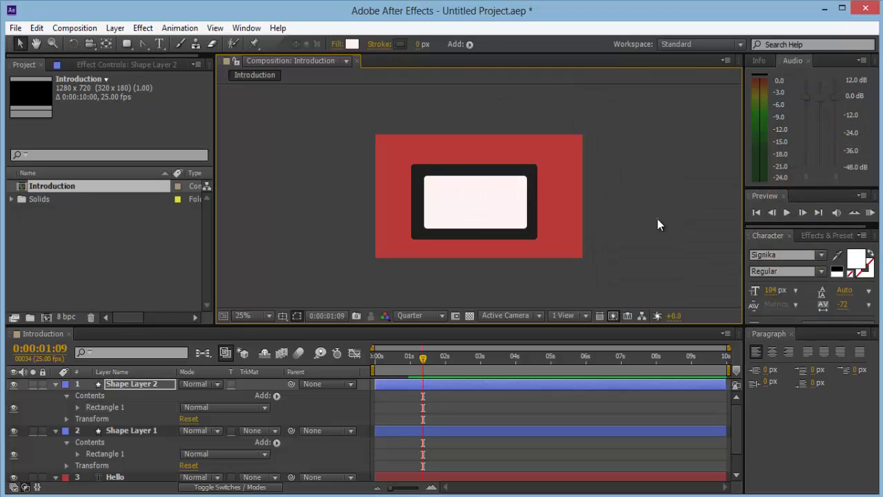
{"action": "left_click", "coordinate": [658, 219]}
At 50% zoom, stretch the screen and tablet body taller so they fit together
{"action": "key", "text": "period"}
{"action": "left_click", "coordinate": [497, 212]}
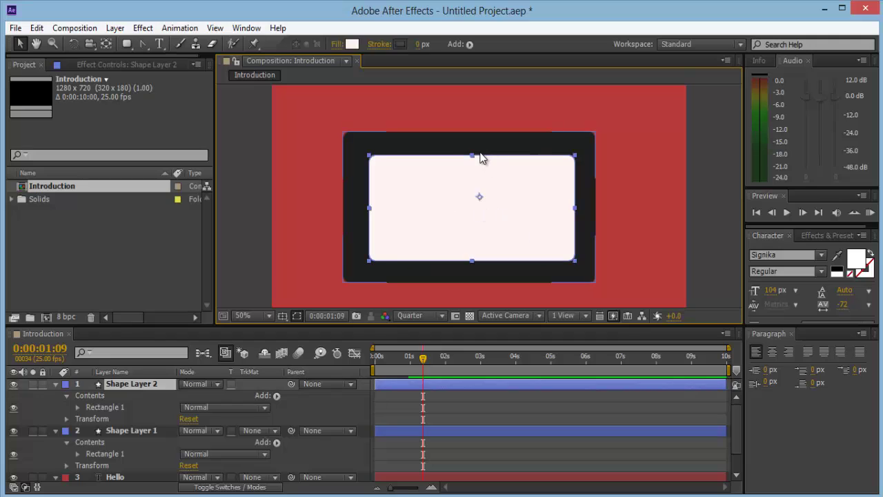
{"action": "left_click_drag", "start_coordinate": [473, 158], "coordinate": [473, 154]}
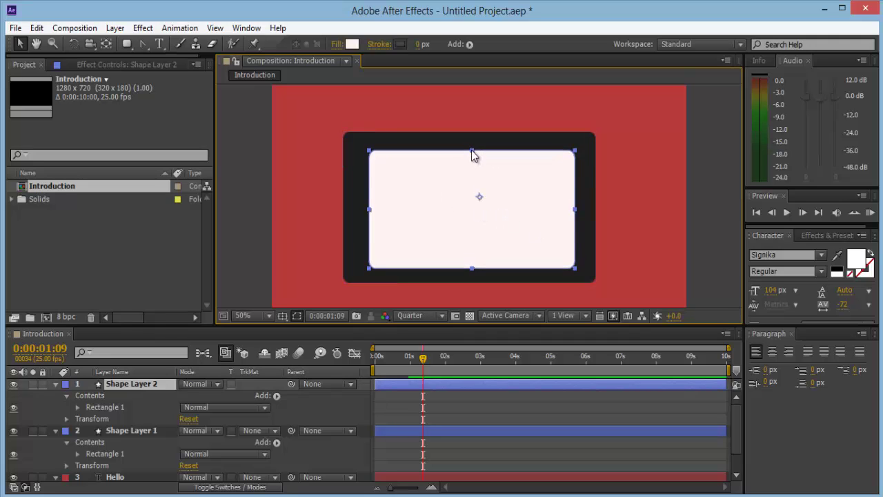
{"action": "left_click_drag", "start_coordinate": [478, 199], "coordinate": [477, 196]}
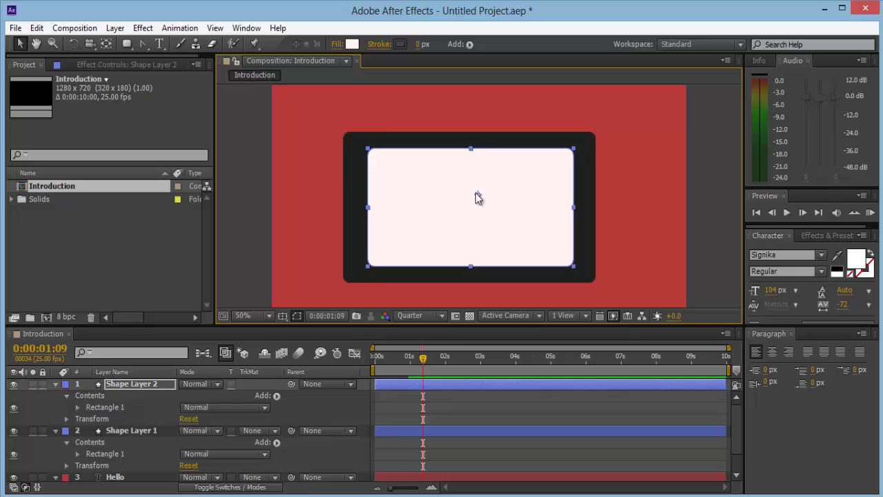
{"action": "left_click", "coordinate": [589, 141]}
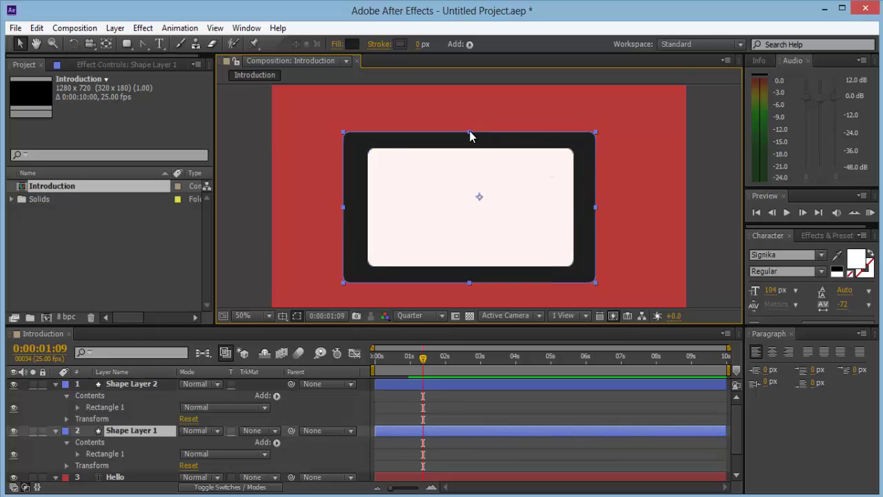
{"action": "left_click_drag", "start_coordinate": [469, 130], "coordinate": [469, 128]}
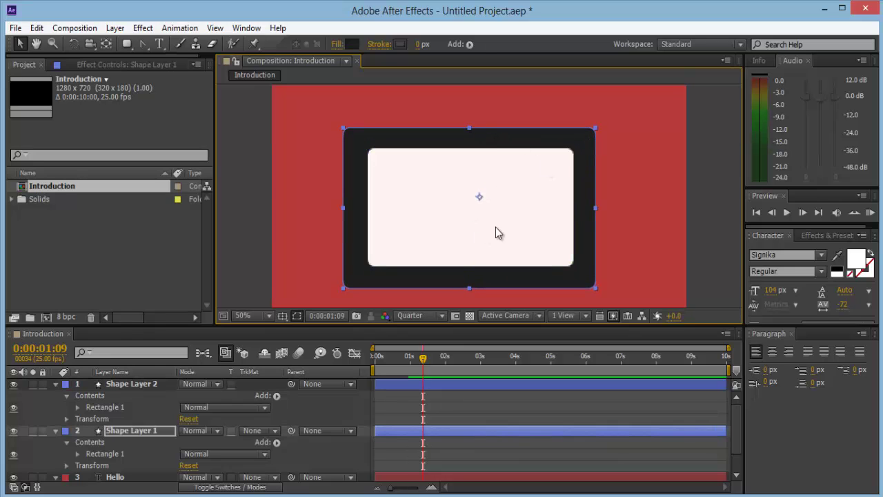
{"action": "left_click", "coordinate": [677, 251]}
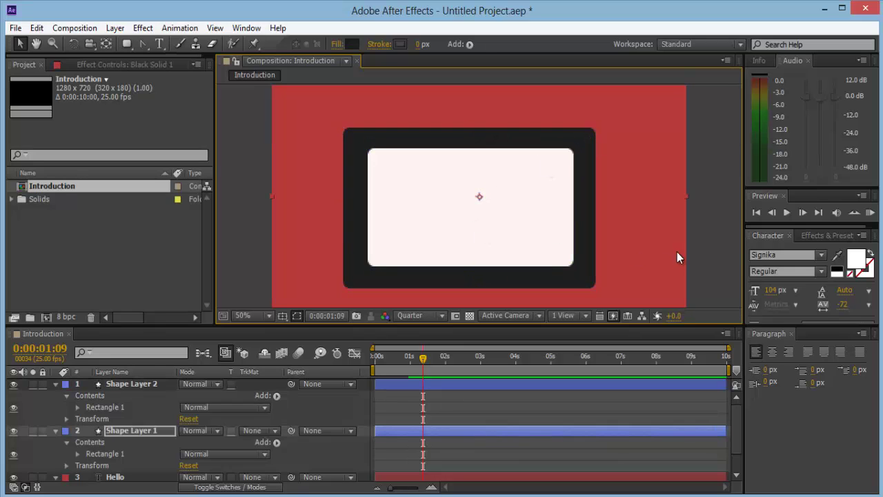
{"action": "left_click", "coordinate": [163, 384]}
{"action": "left_click_drag", "start_coordinate": [470, 149], "coordinate": [471, 147]}
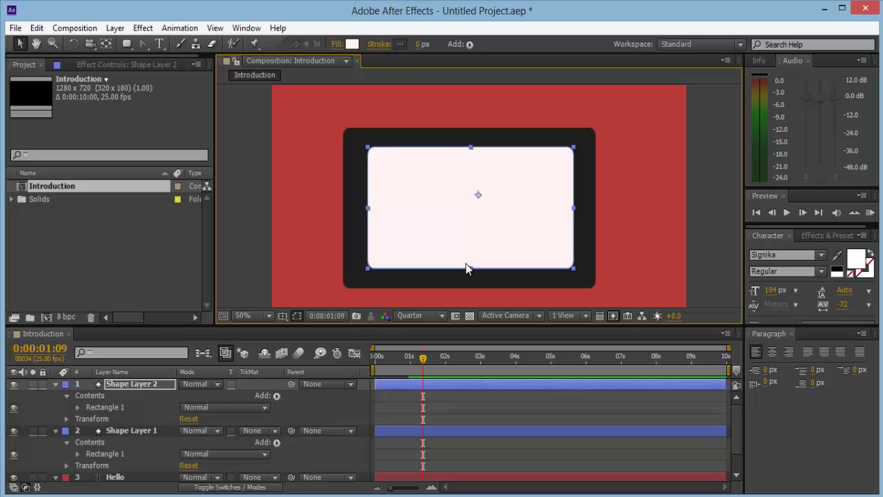
{"action": "left_click_drag", "start_coordinate": [470, 268], "coordinate": [471, 272]}
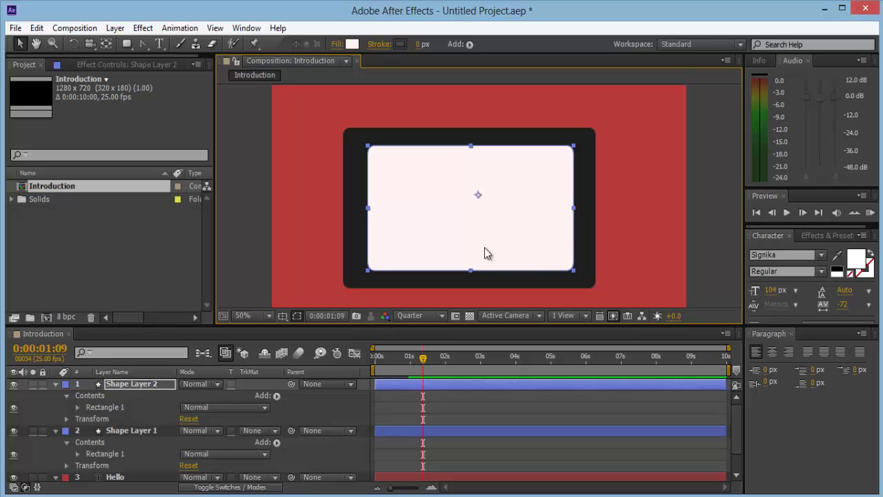
Draw a small white circle on the tablet's left bezel with the Ellipse Tool as the home button
{"action": "left_click", "coordinate": [695, 236]}
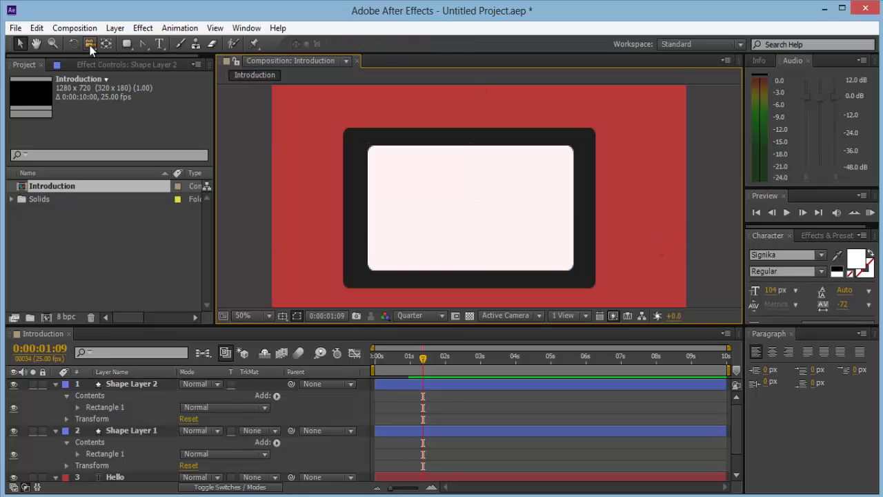
{"action": "left_click", "coordinate": [127, 44]}
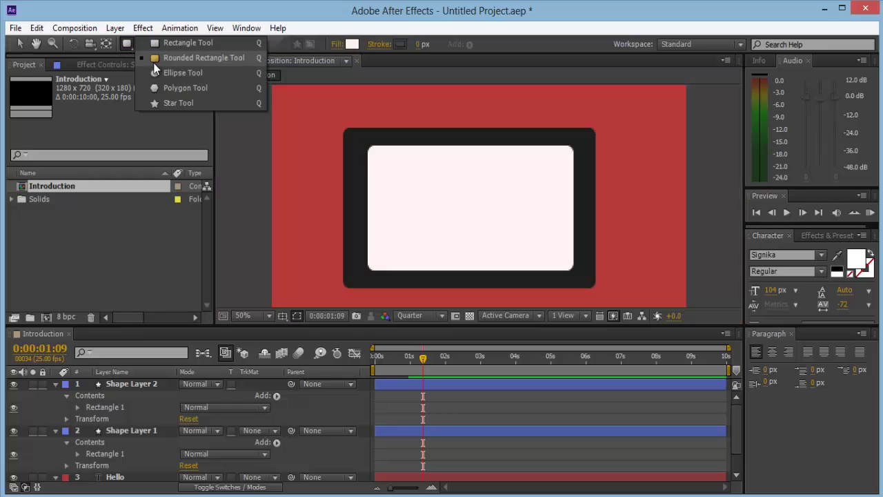
{"action": "left_click", "coordinate": [129, 41]}
{"action": "left_click_drag", "start_coordinate": [128, 41], "coordinate": [180, 73]}
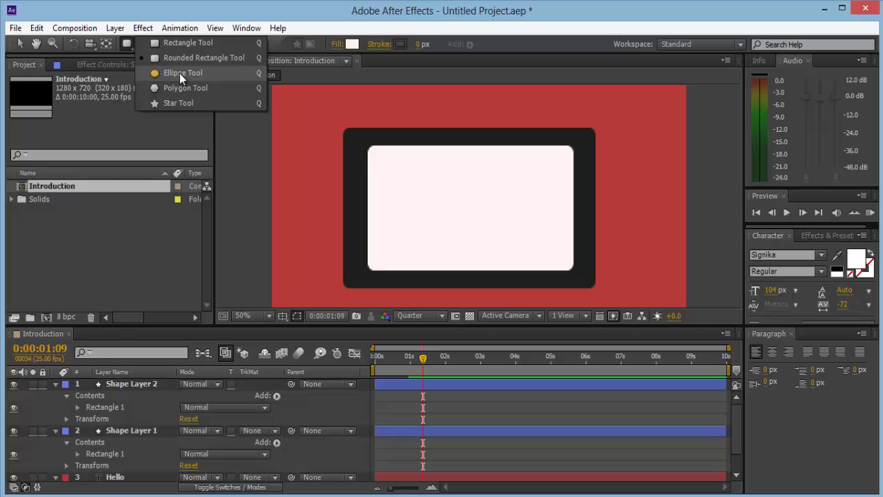
{"action": "left_click", "coordinate": [180, 73]}
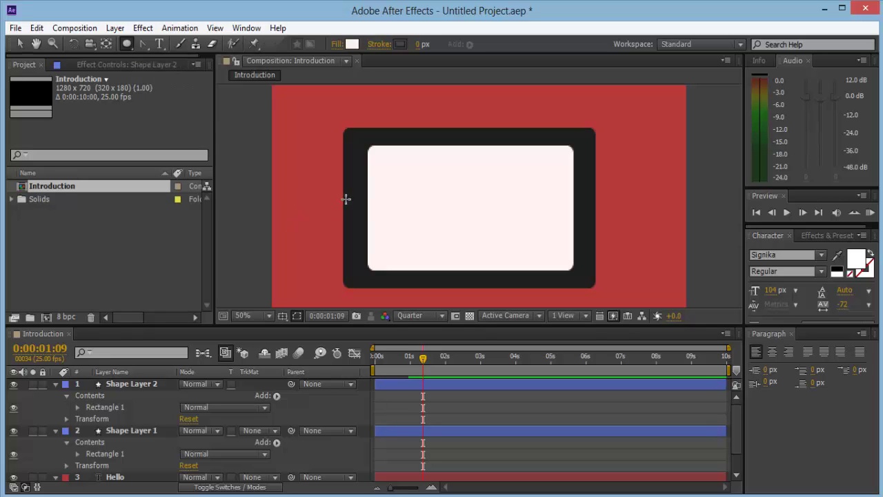
{"action": "left_click_drag", "start_coordinate": [348, 208], "coordinate": [362, 220]}
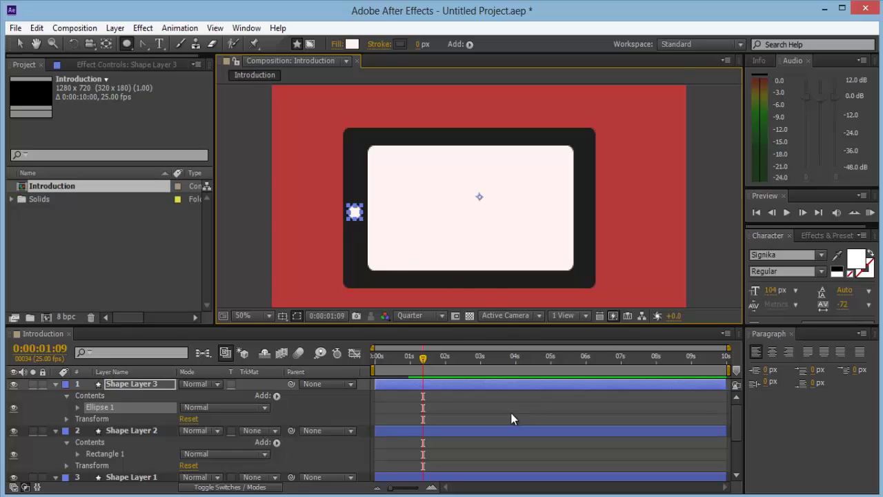
{"action": "left_click", "coordinate": [481, 411]}
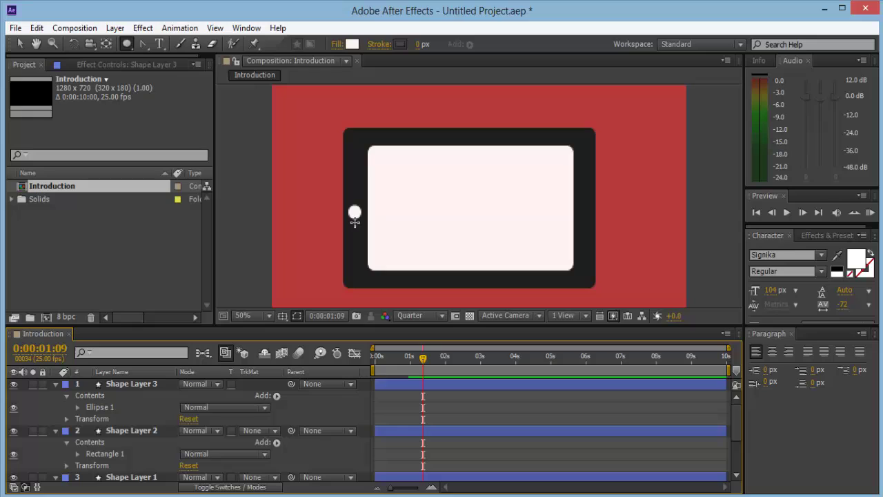
Draw a tiny rounded square inside the home button with a 4 px stroke
{"action": "left_click", "coordinate": [127, 44]}
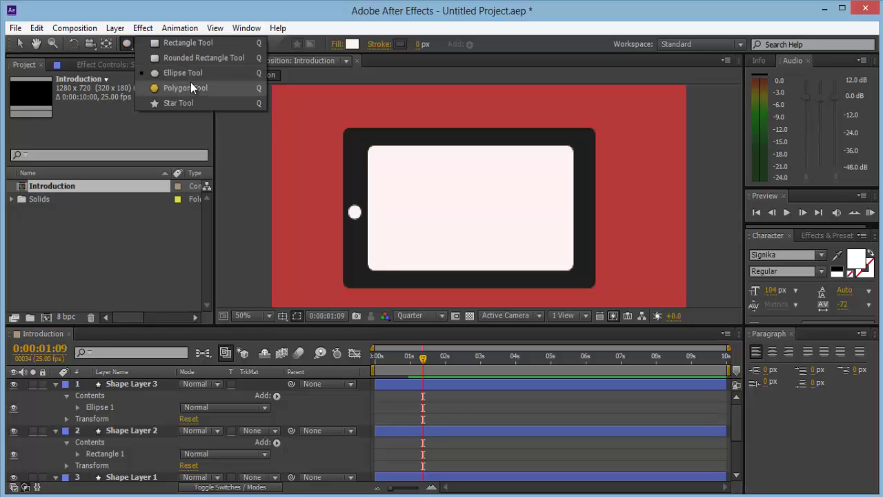
{"action": "left_click", "coordinate": [194, 59]}
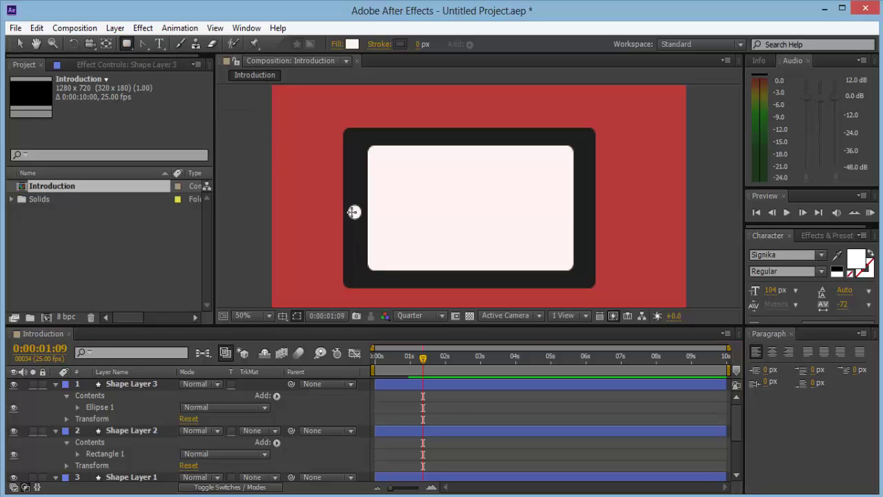
{"action": "left_click_drag", "start_coordinate": [353, 212], "coordinate": [354, 213]}
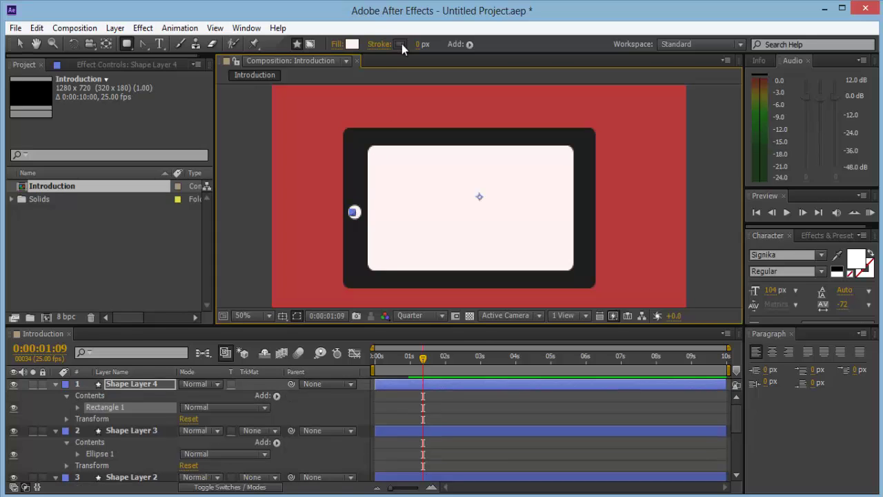
{"action": "left_click", "coordinate": [354, 44]}
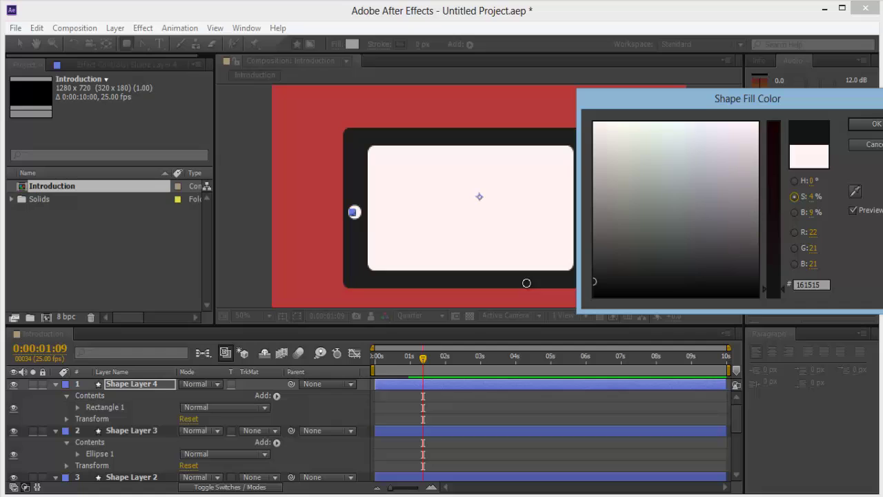
{"action": "left_click", "coordinate": [873, 145]}
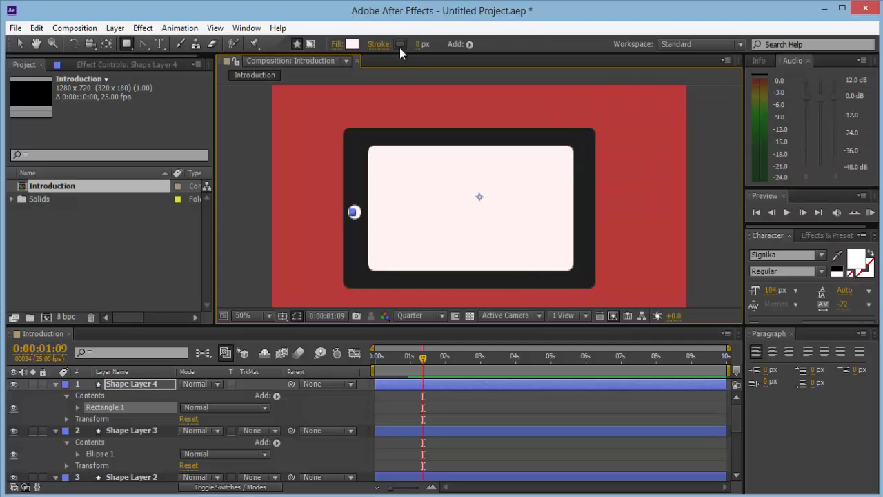
{"action": "left_click_drag", "start_coordinate": [422, 46], "coordinate": [427, 45]}
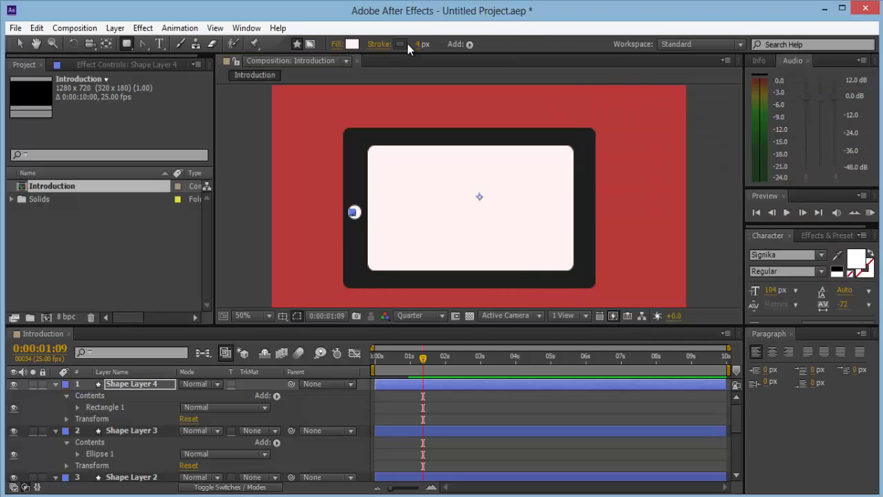
{"action": "left_click", "coordinate": [436, 229]}
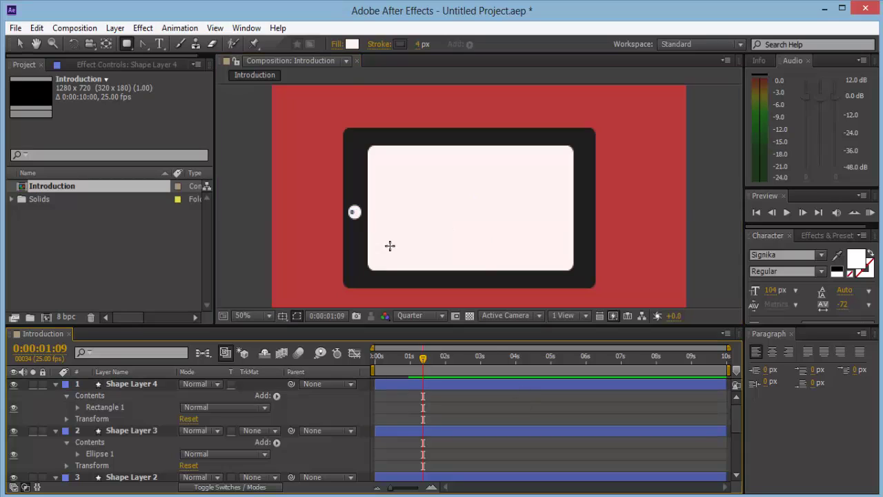
Zoom in to check the tiny square on Shape Layer 4, then return the view to 50%
{"action": "key", "text": "period"}
{"action": "key", "text": "period"}
{"action": "key", "text": "comma"}
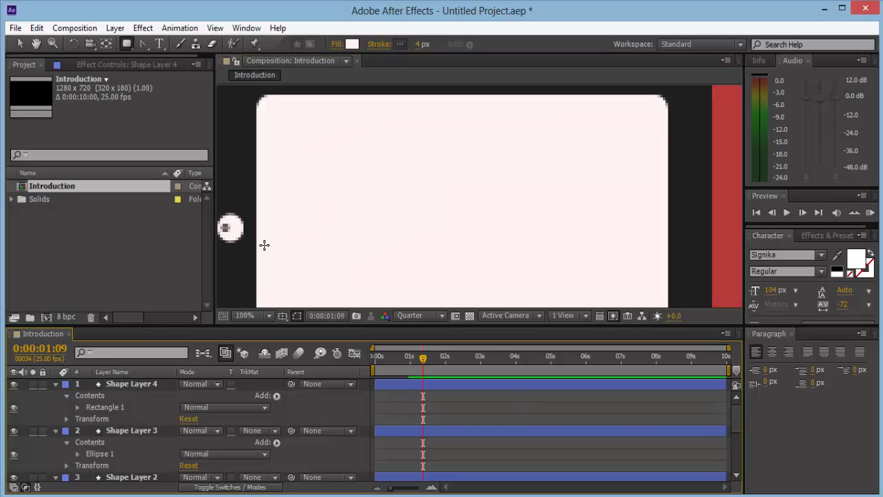
{"action": "key", "text": "v"}
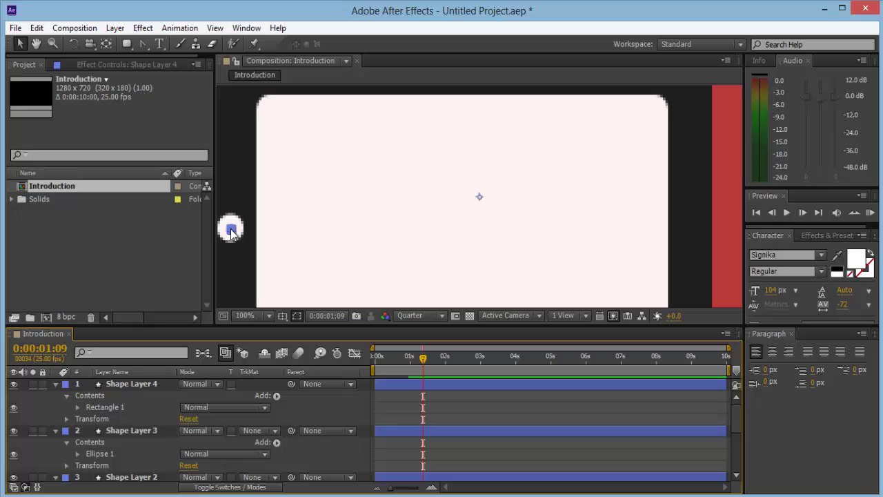
{"action": "left_click", "coordinate": [231, 231]}
{"action": "key", "text": "comma"}
{"action": "key", "text": "comma"}
{"action": "key", "text": "comma"}
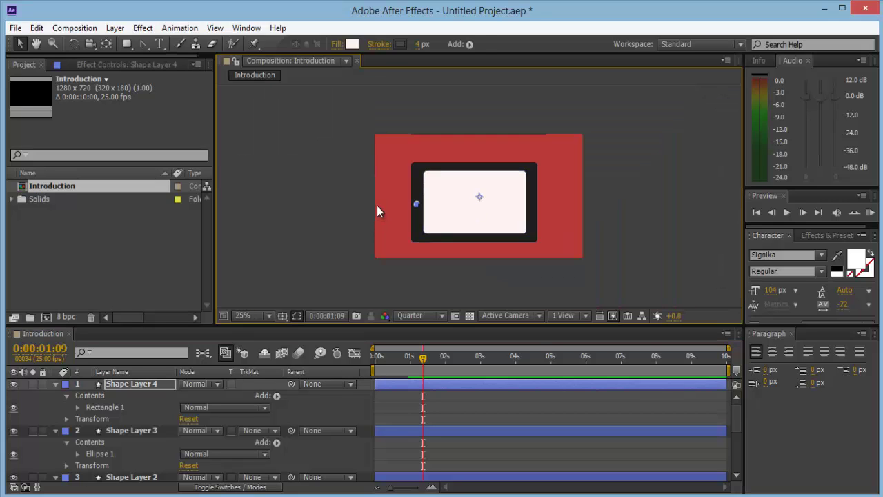
{"action": "left_click_drag", "start_coordinate": [379, 207], "coordinate": [568, 271]}
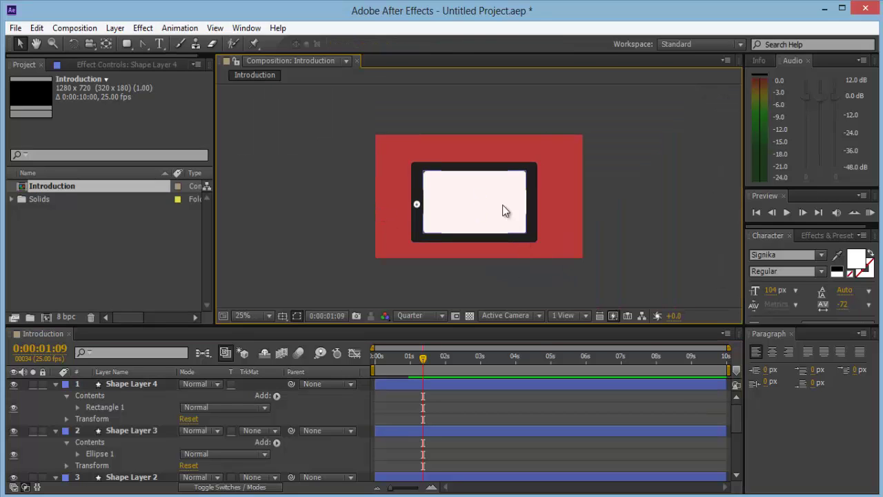
{"action": "key", "text": "period"}
{"action": "key", "text": "period"}
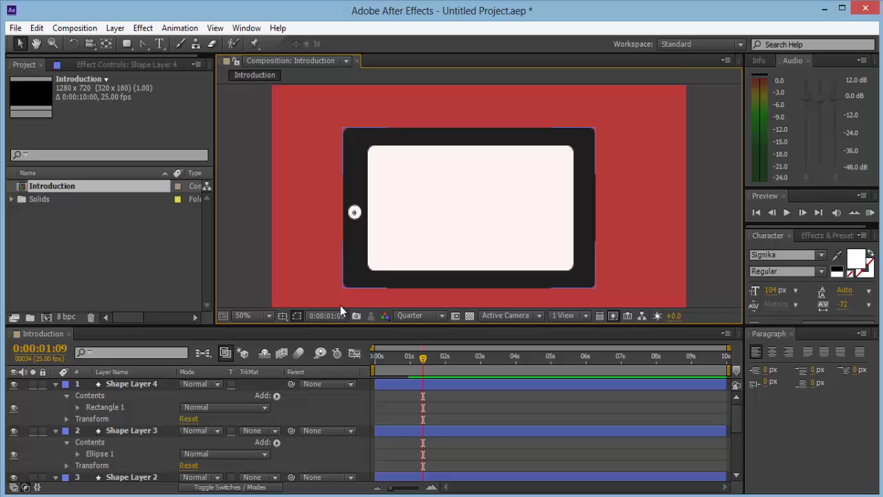
Move the Hello layer to the top of the timeline and make its text black
{"action": "scroll", "coordinate": [152, 460], "scroll_direction": "down", "scroll_amount": 5}
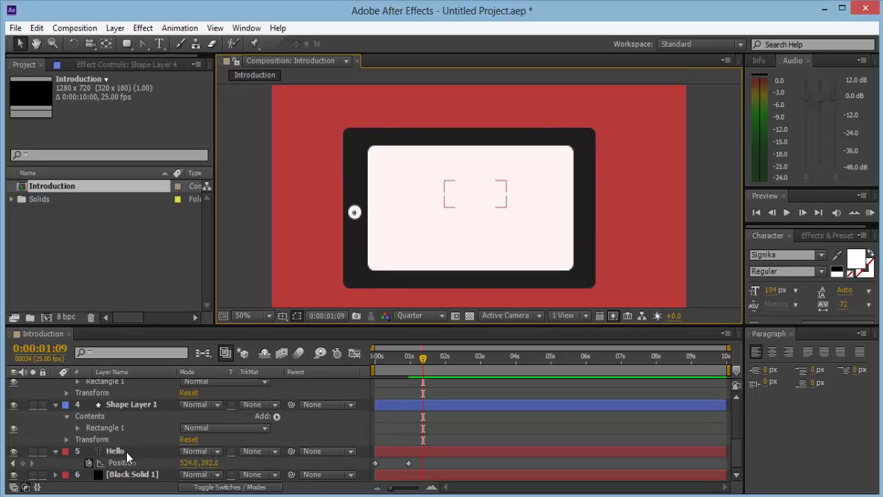
{"action": "mouse_move", "coordinate": [126, 452]}
{"action": "left_mouse_down"}
{"action": "mouse_move", "coordinate": [157, 397]}
{"action": "mouse_move", "coordinate": [149, 383]}
{"action": "left_mouse_up"}
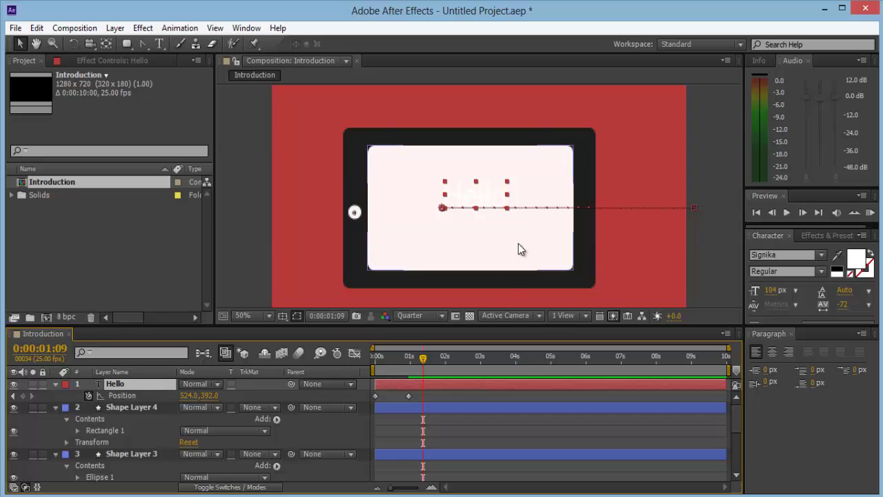
{"action": "double_click", "coordinate": [470, 188]}
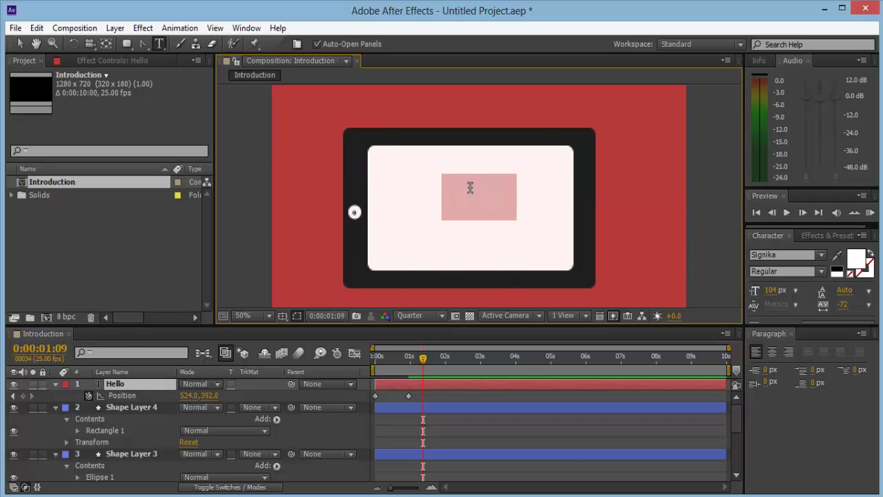
{"action": "left_click", "coordinate": [857, 259]}
{"action": "left_click", "coordinate": [875, 123]}
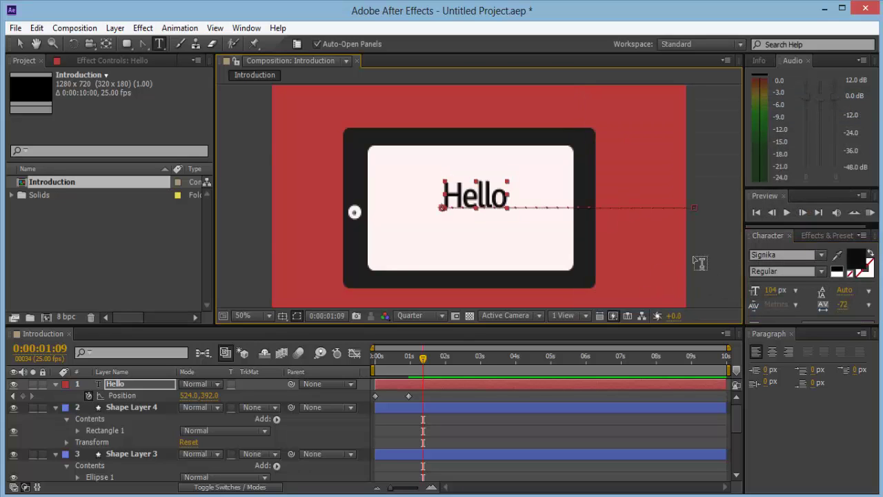
{"action": "key", "text": "v"}
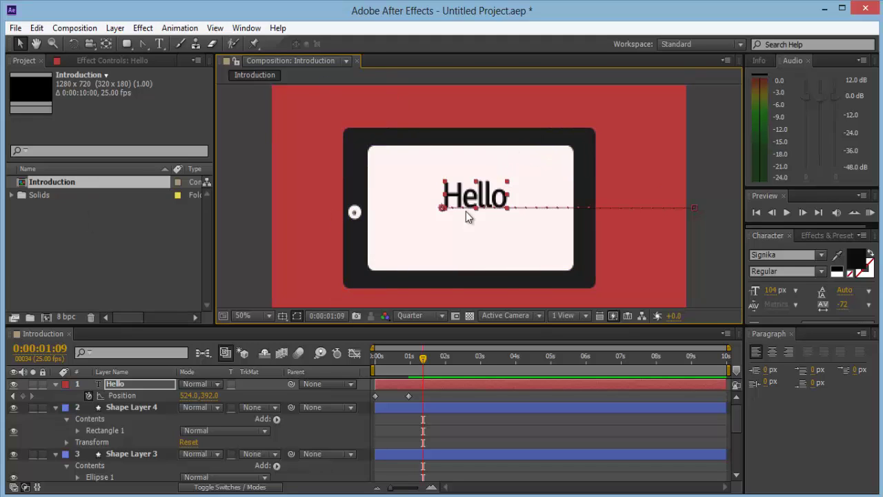
{"action": "scroll", "coordinate": [565, 248], "scroll_direction": "down", "scroll_amount": 4}
{"action": "scroll", "coordinate": [572, 240], "scroll_direction": "up", "scroll_amount": 4}
{"action": "scroll", "coordinate": [589, 240], "scroll_direction": "down", "scroll_amount": 2}
Deselect Hello and scrub back to 0:00:00:19 to see it mid-slide
{"action": "left_click", "coordinate": [600, 237]}
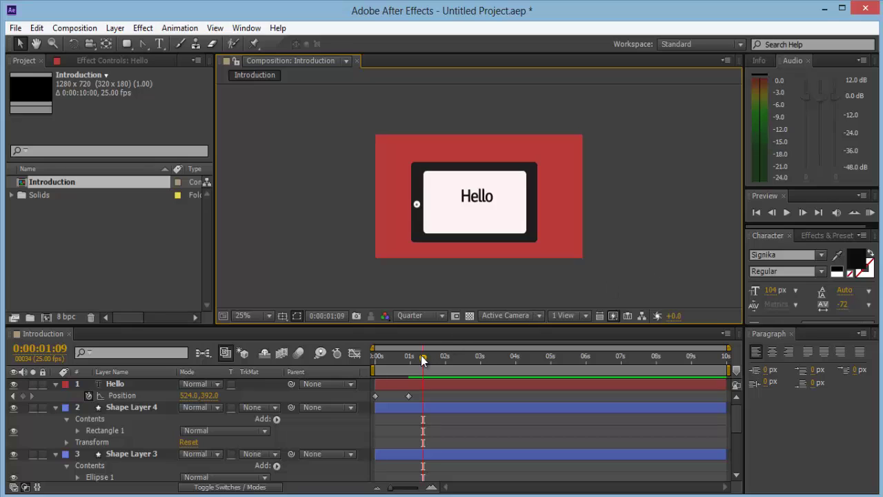
{"action": "mouse_move", "coordinate": [423, 358]}
{"action": "left_mouse_down"}
{"action": "mouse_move", "coordinate": [366, 358]}
{"action": "mouse_move", "coordinate": [402, 358]}
{"action": "left_mouse_up"}
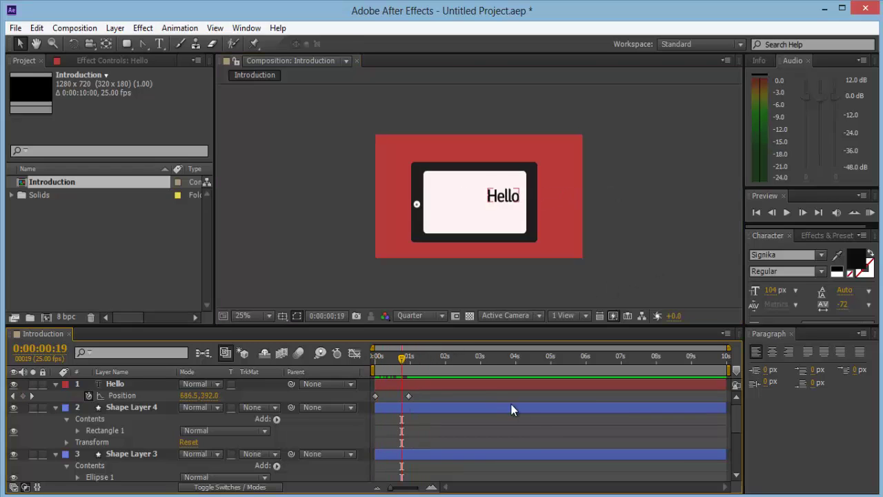